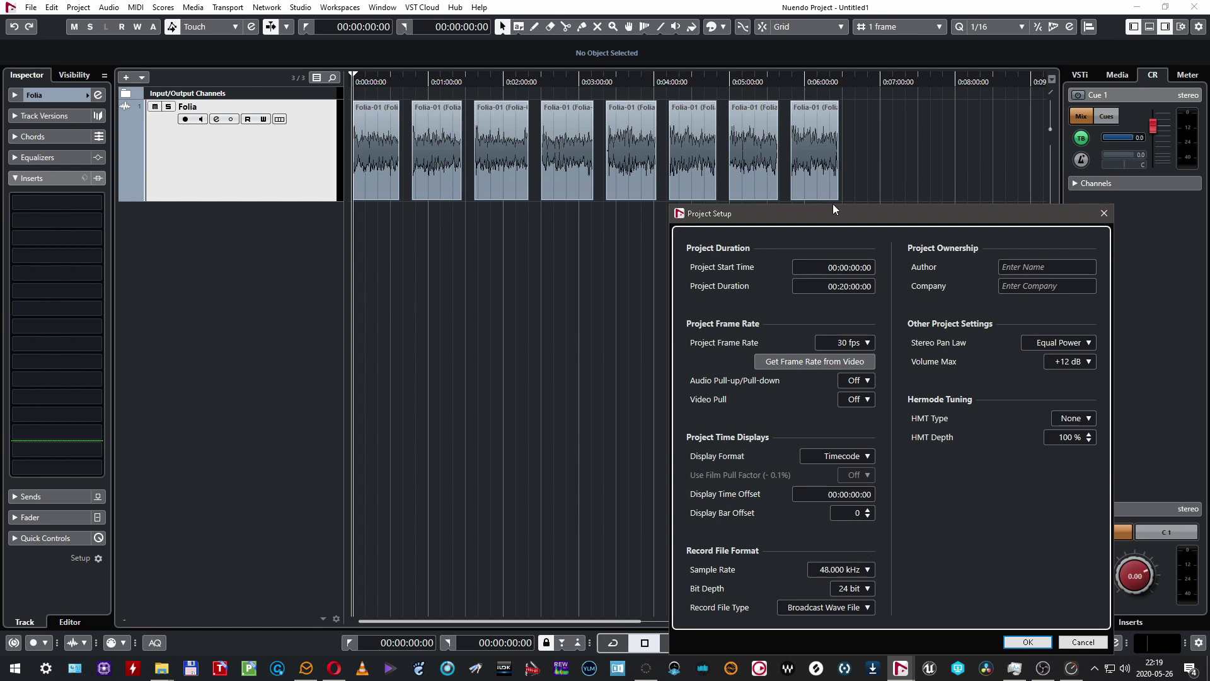
Confirm the project setup and select all recorded events on the Folia track
drag(834, 207, 829, 222)
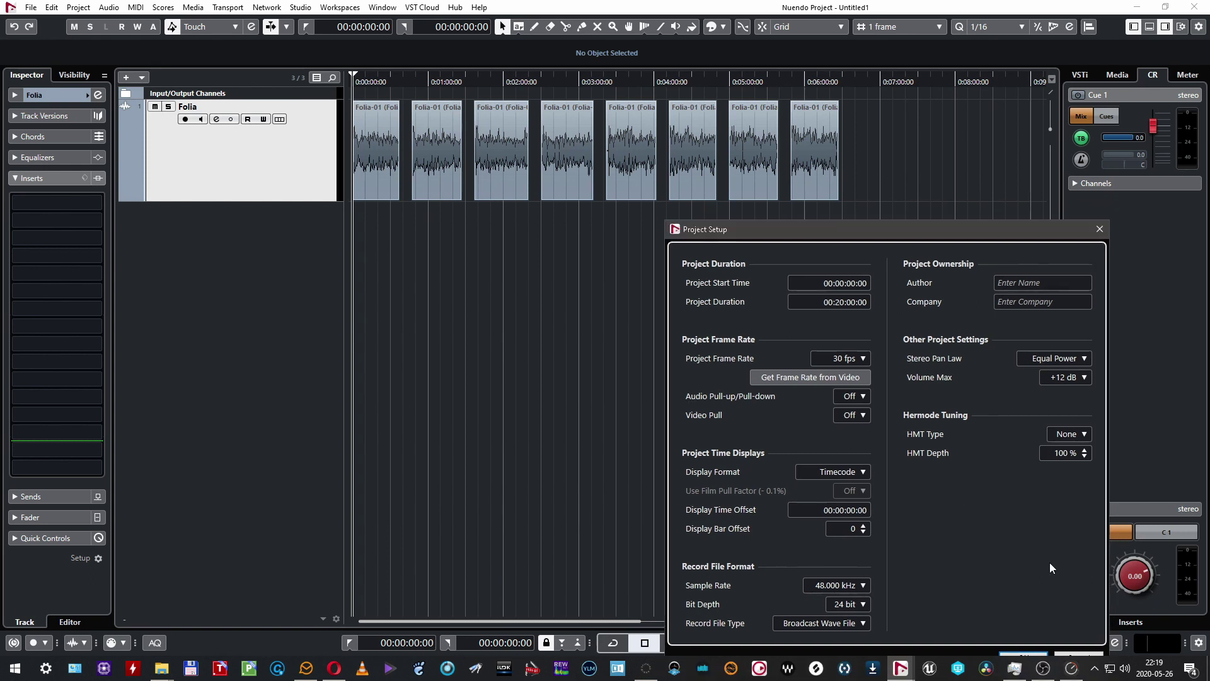
click(1027, 594)
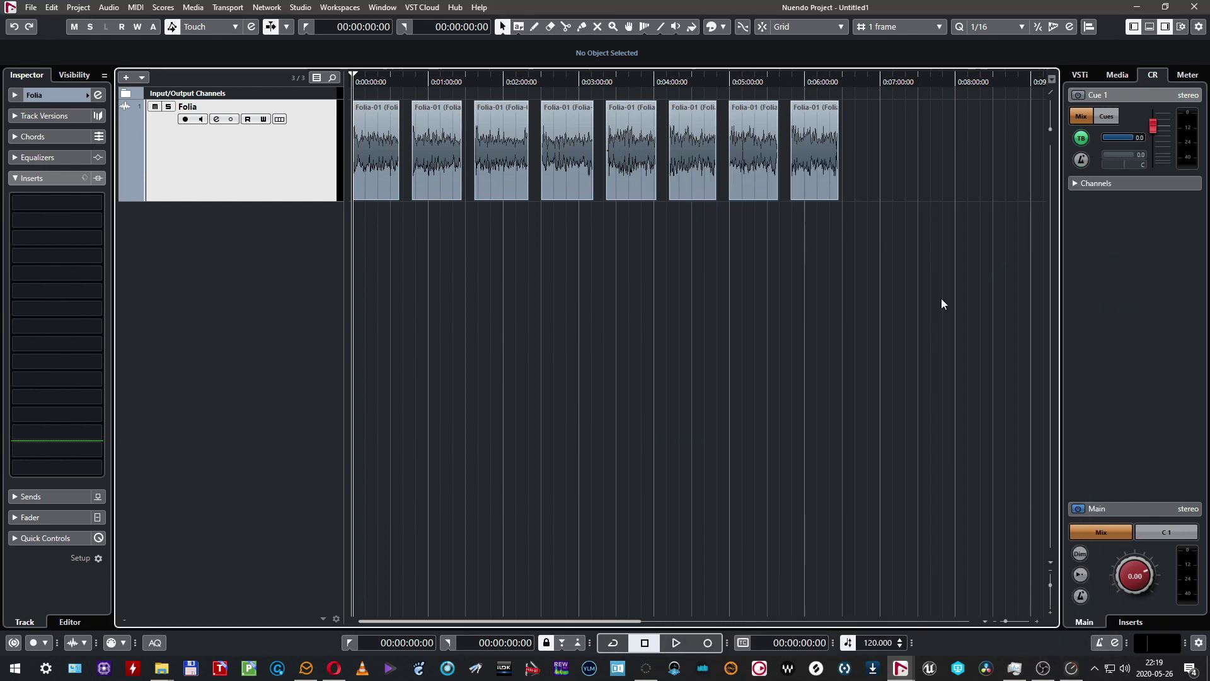
key(ctrl+a)
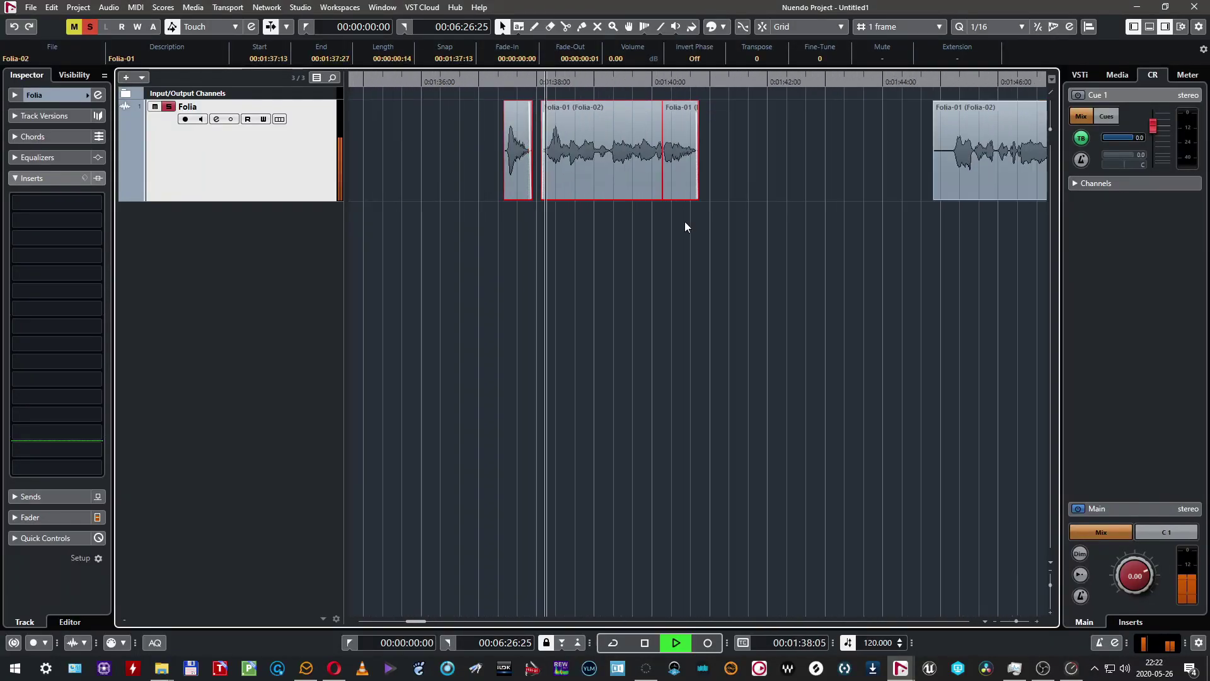
Clear the event selection and look over the neighbouring takes on the Folia track during playback
click(685, 222)
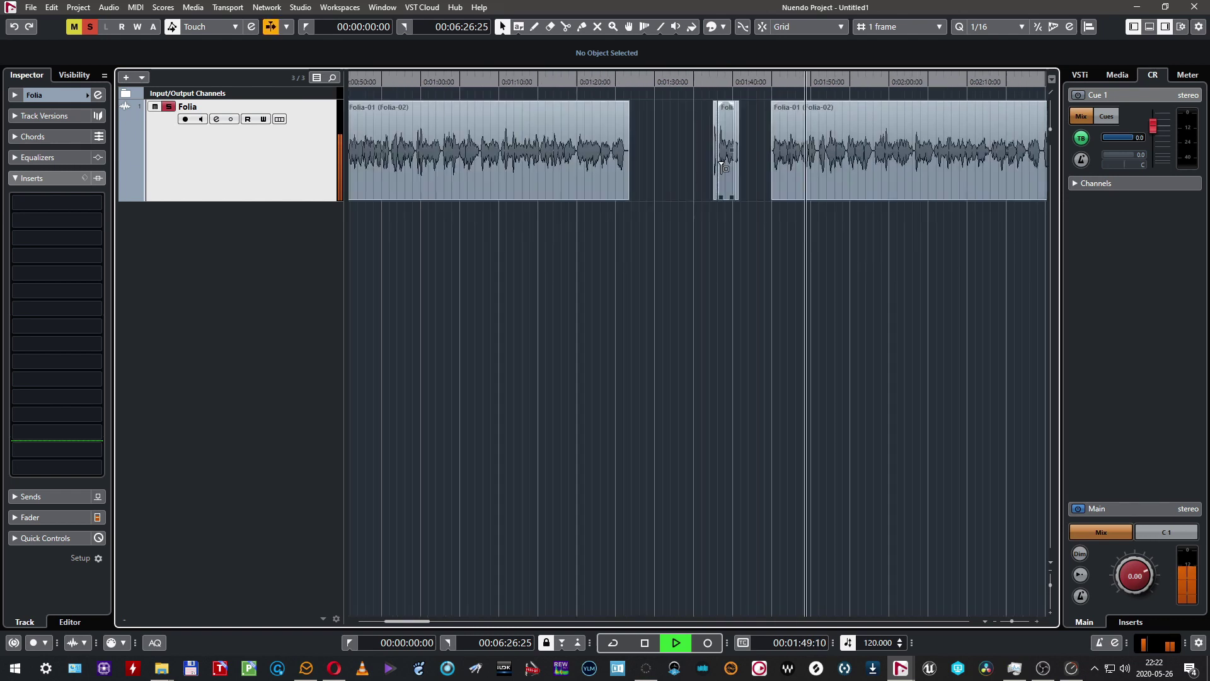
drag(647, 145, 563, 145)
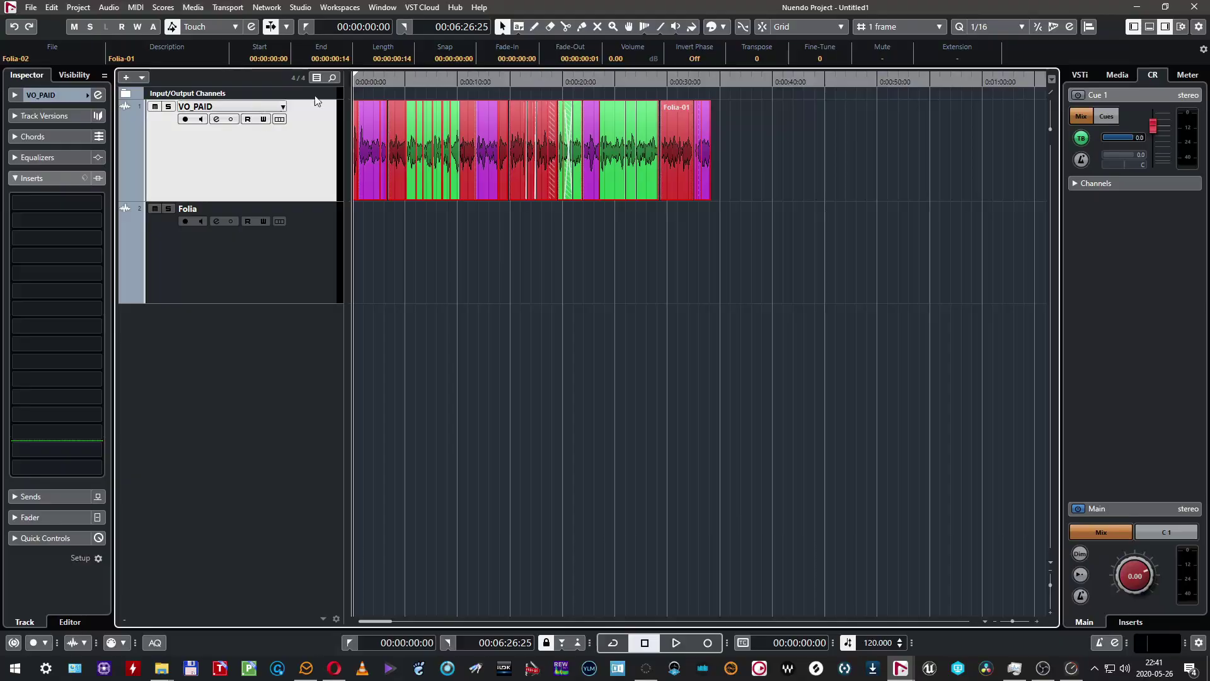
Play the edited VO_PAID track from the start and follow its coloured segments through to the end
key(h)
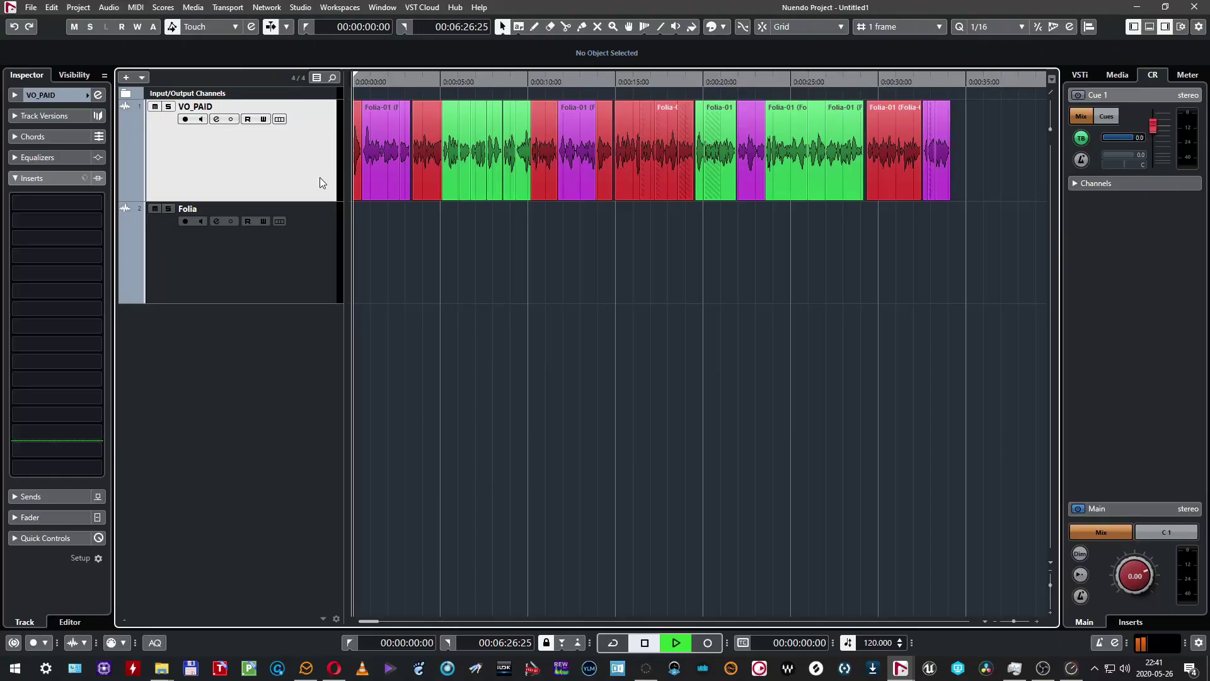
key(space)
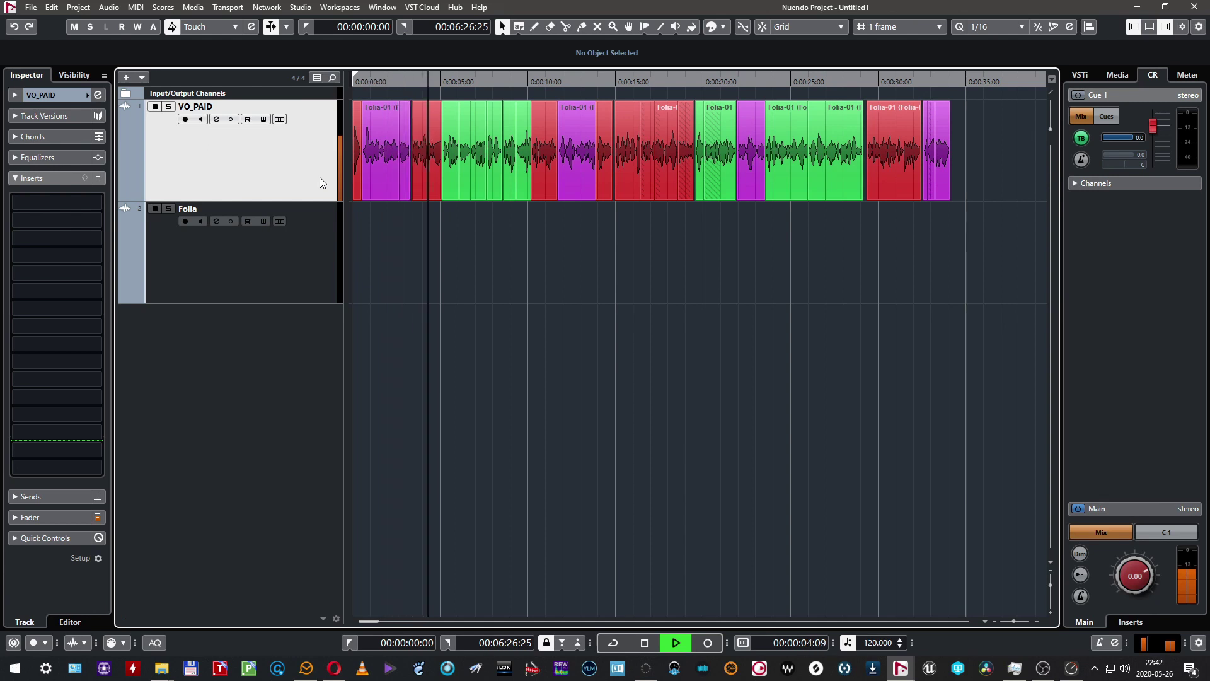
scroll(442, 189, down, 3)
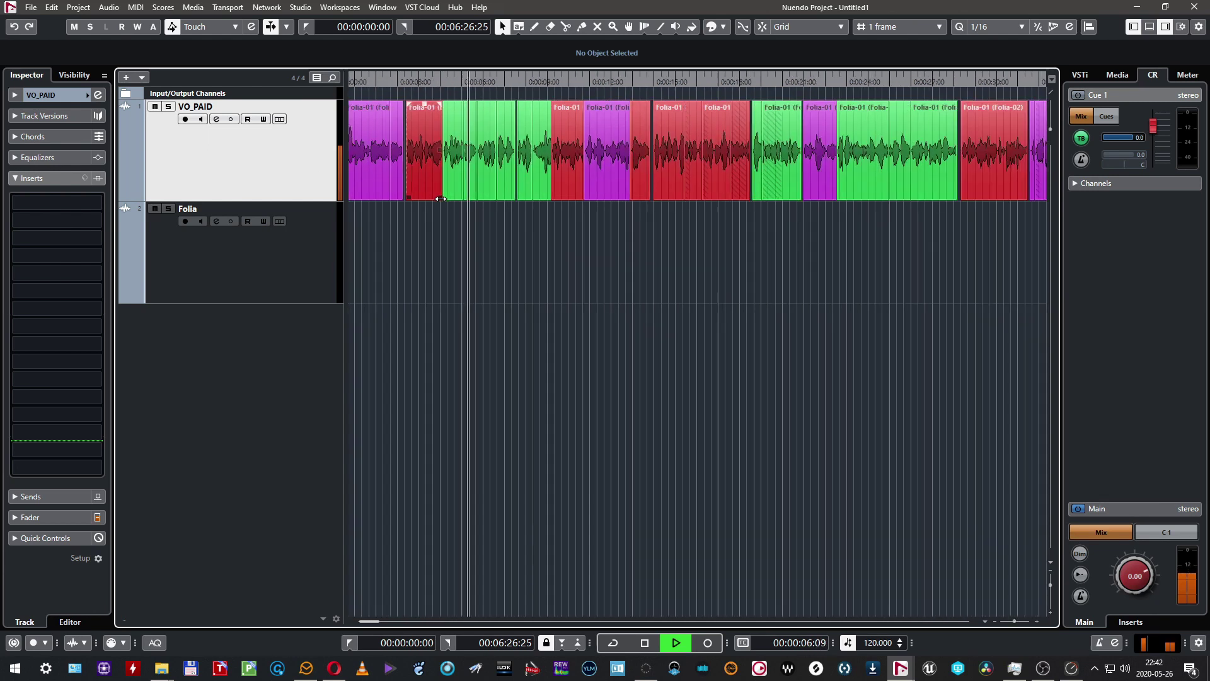
scroll(445, 199, up, 2)
scroll(444, 195, down, 1)
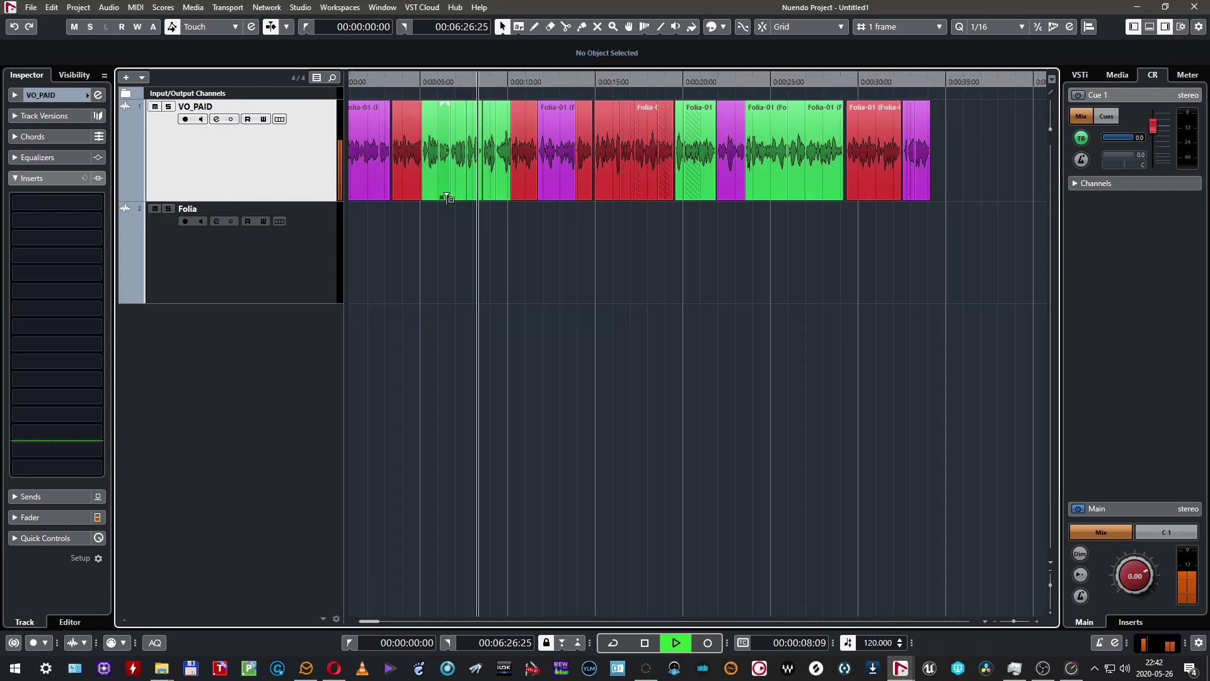
scroll(480, 196, up, 2)
scroll(441, 201, down, 1)
scroll(496, 208, up, 3)
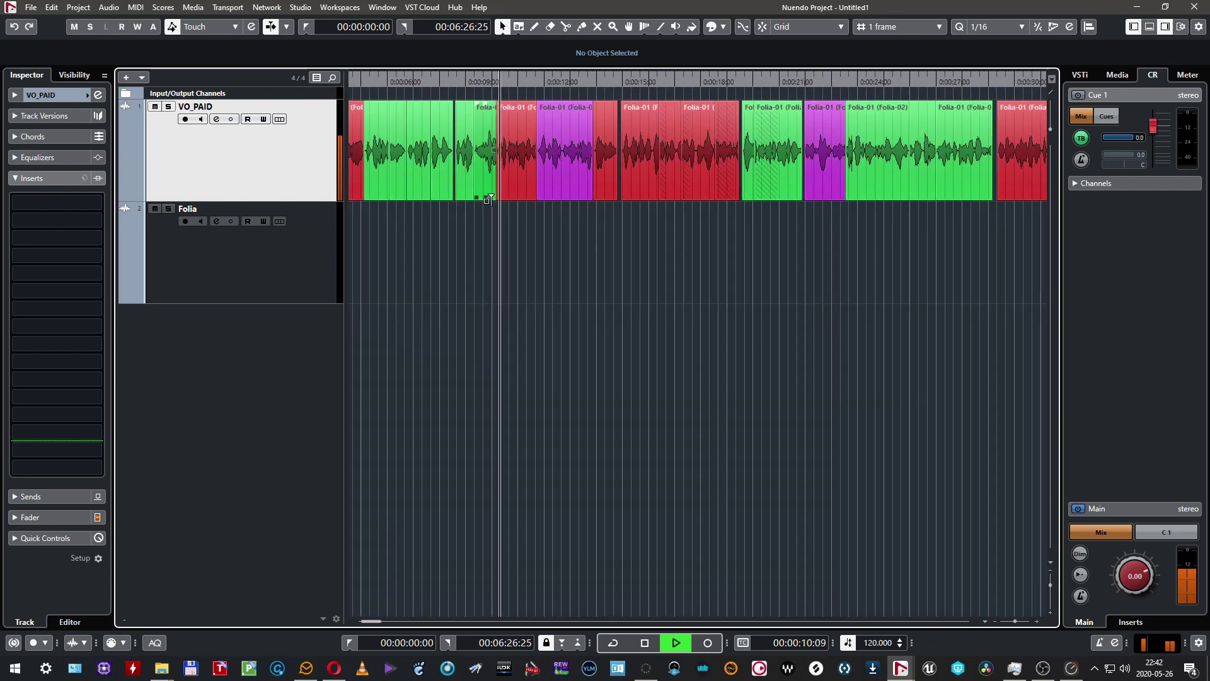
scroll(510, 211, down, 4)
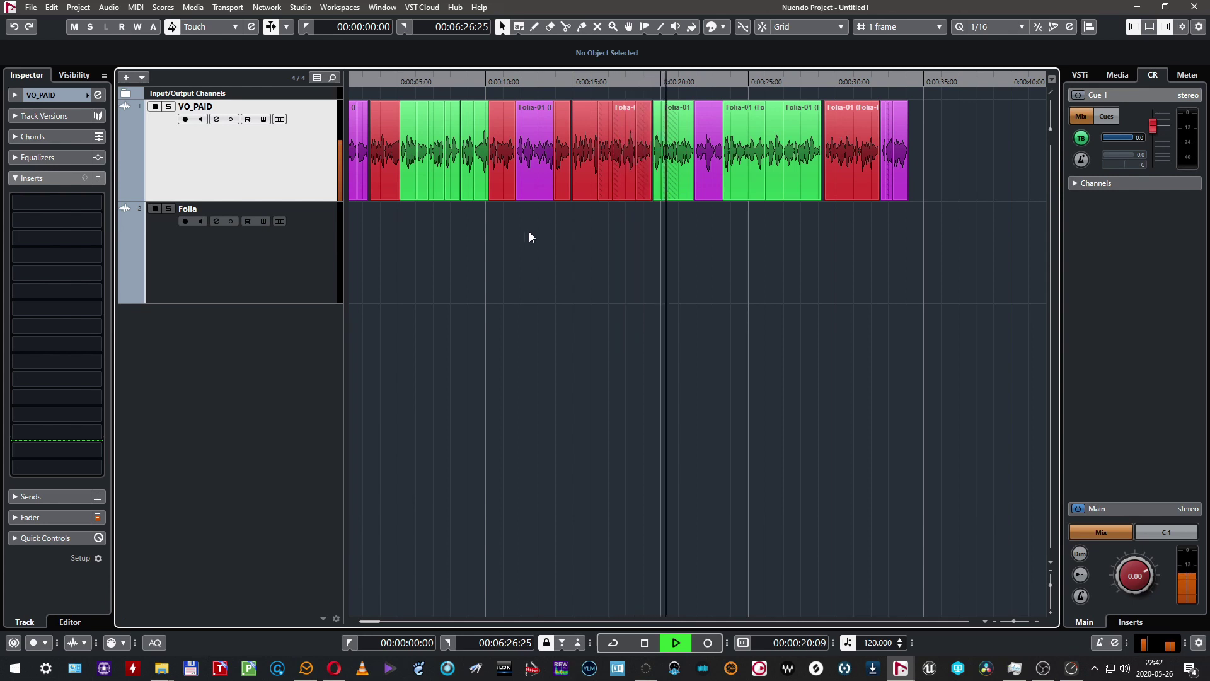
key(h)
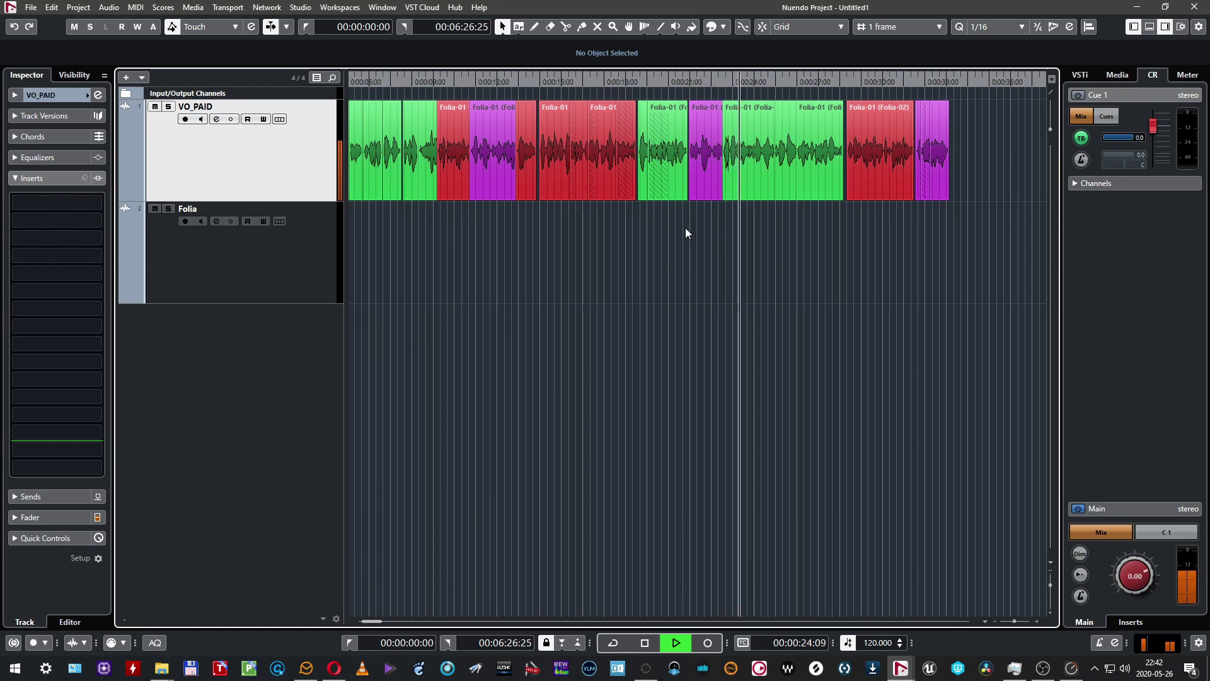
ctrl+scroll(686, 229, down, 1)
ctrl+scroll(725, 220, down, 1)
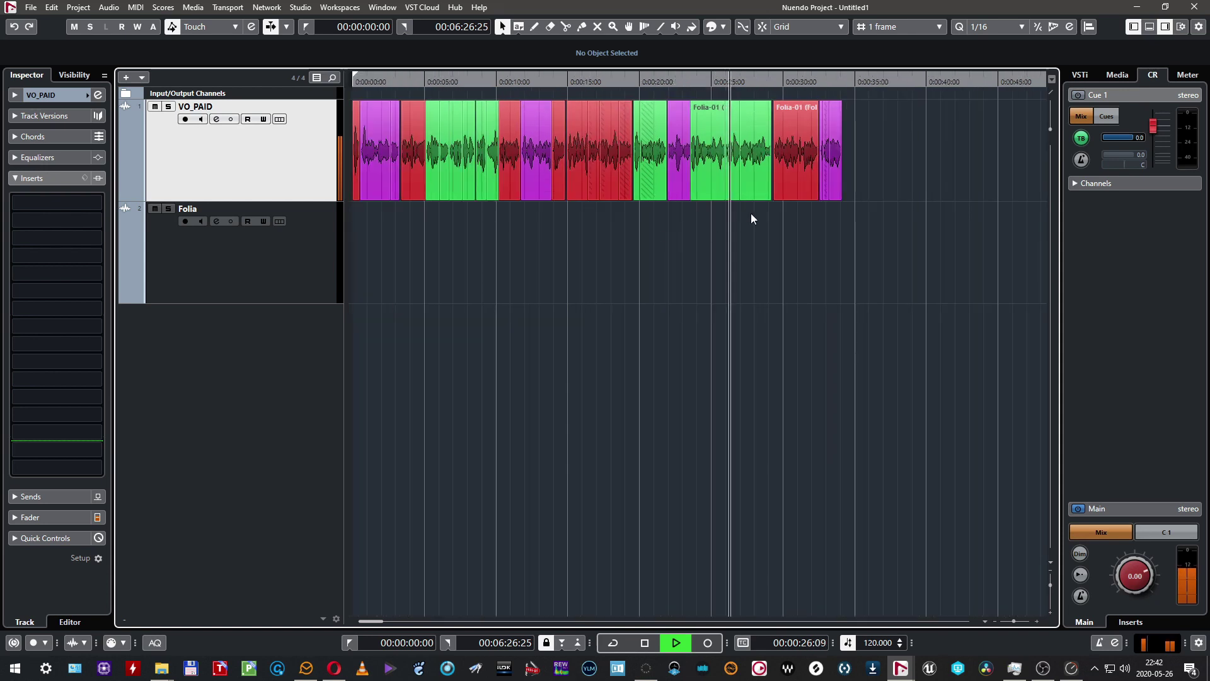
ctrl+scroll(757, 210, up, 1)
ctrl+scroll(777, 210, down, 1)
ctrl+scroll(777, 207, up, 1)
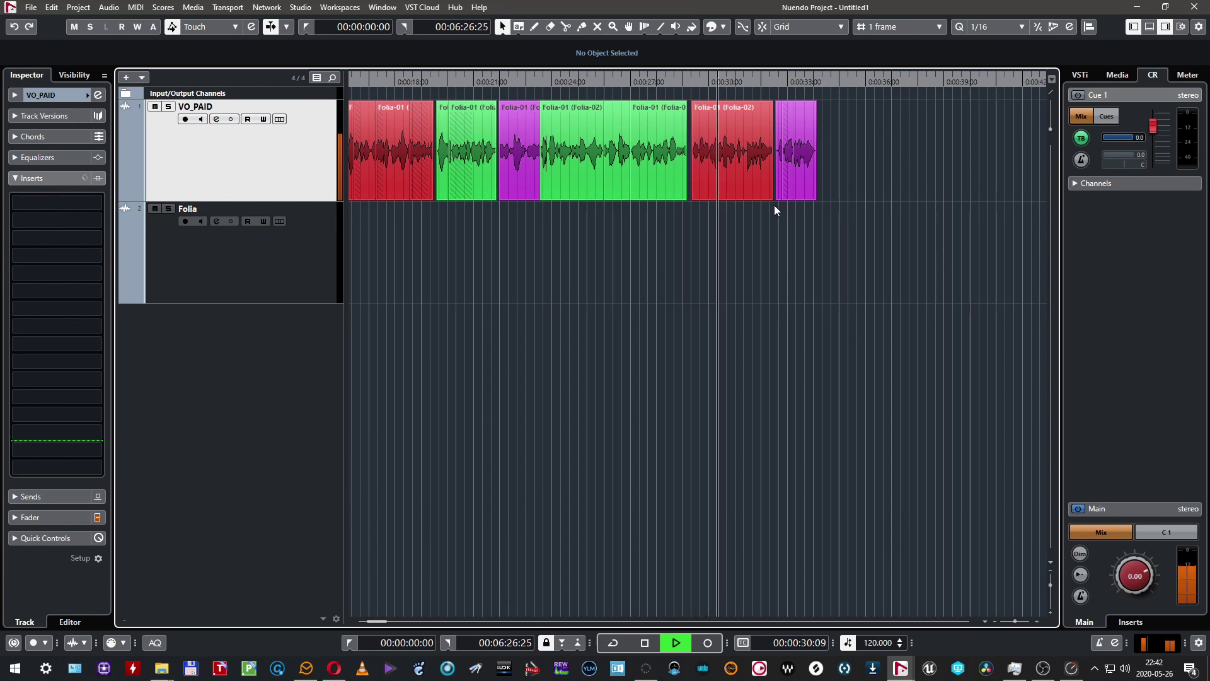
ctrl+scroll(778, 208, up, 1)
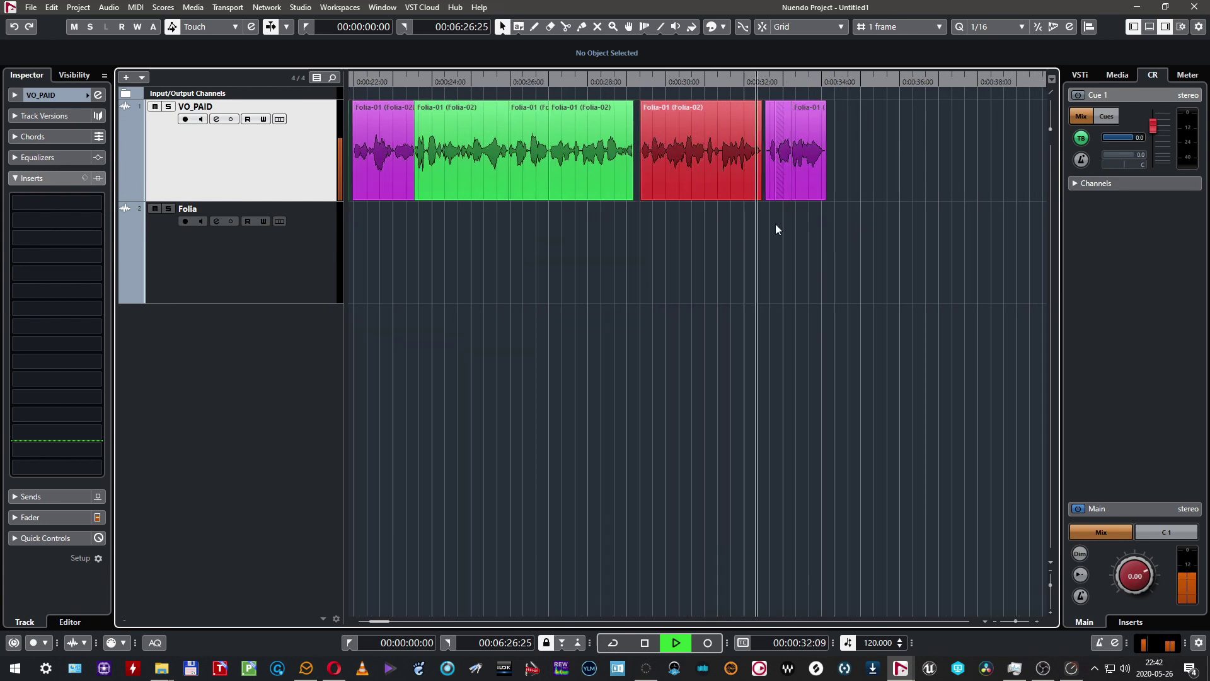
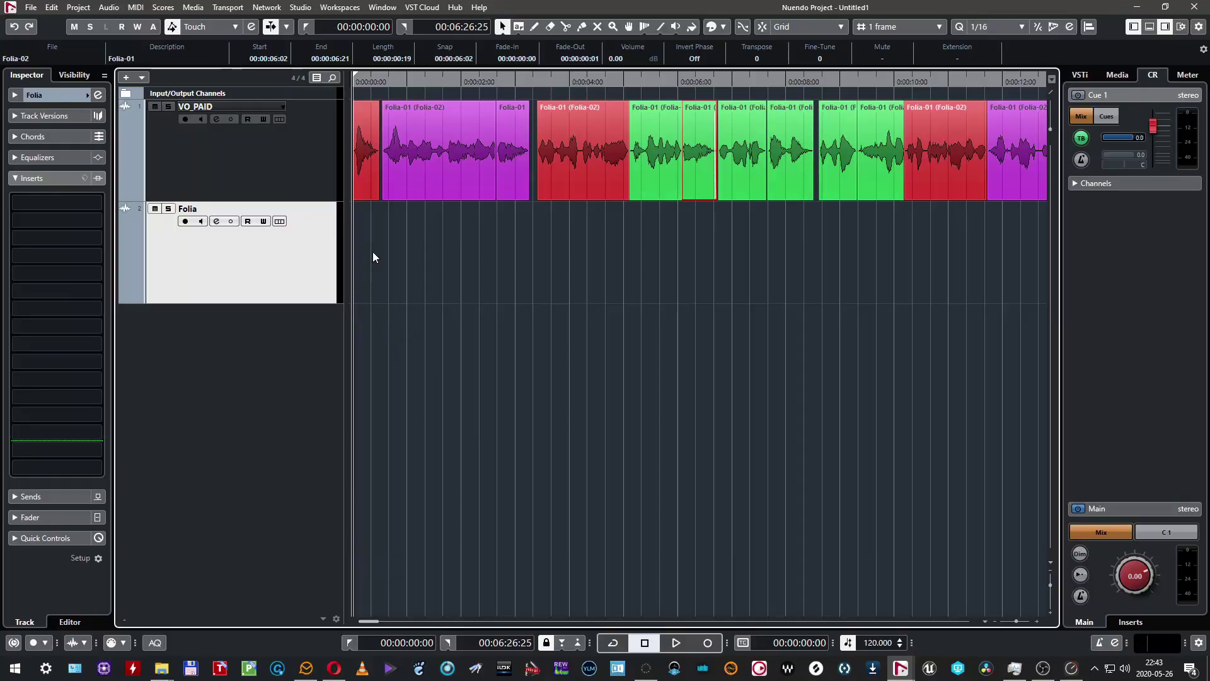
Inspect the fades on the first purple event and the following red event of the VO_PAID track
scroll(364, 154, down, 2)
scroll(378, 157, up, 5)
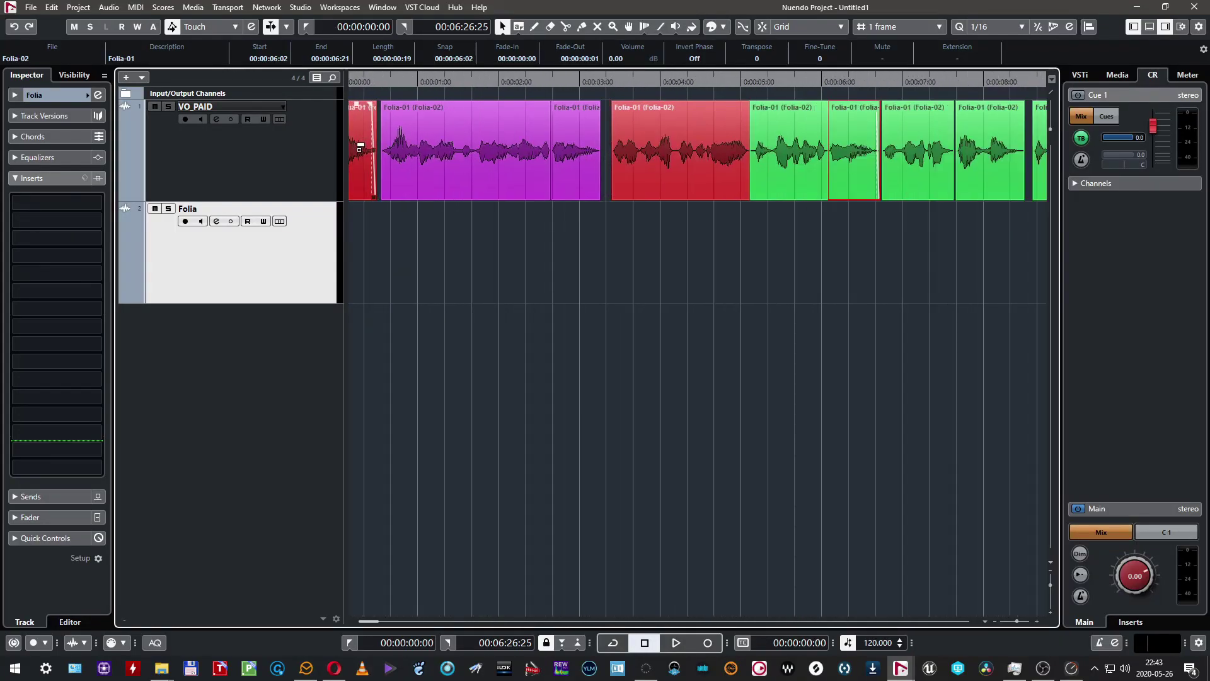
click(460, 161)
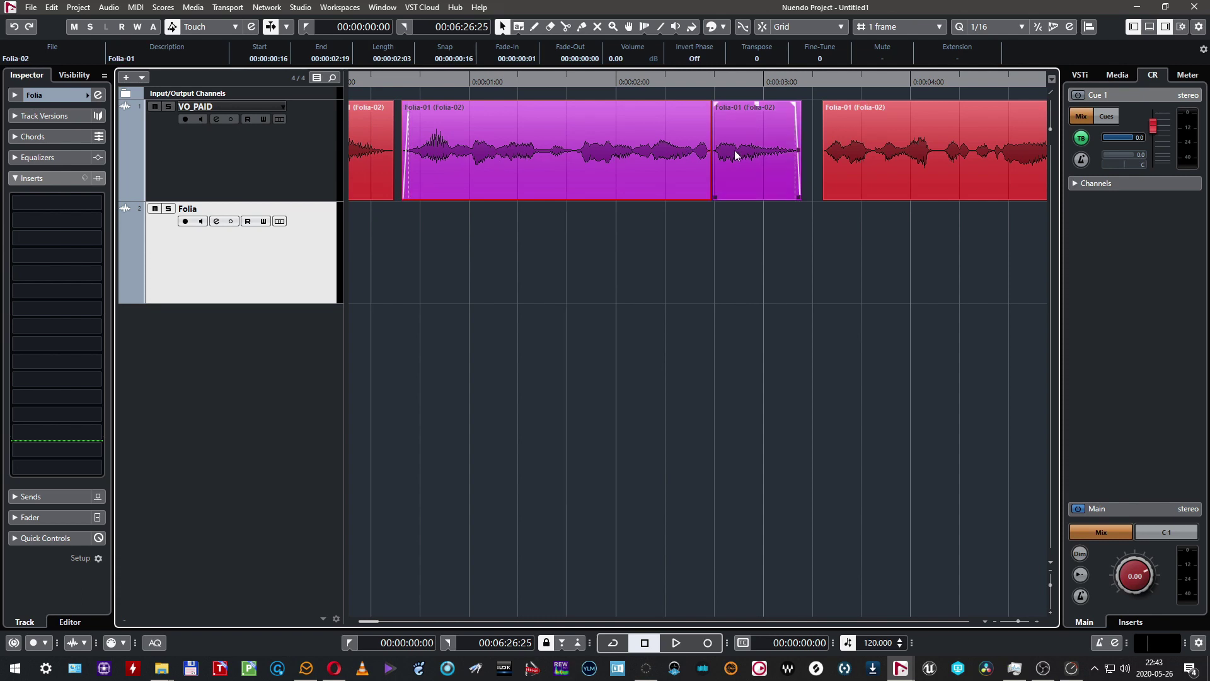
click(849, 162)
scroll(533, 238, down, 3)
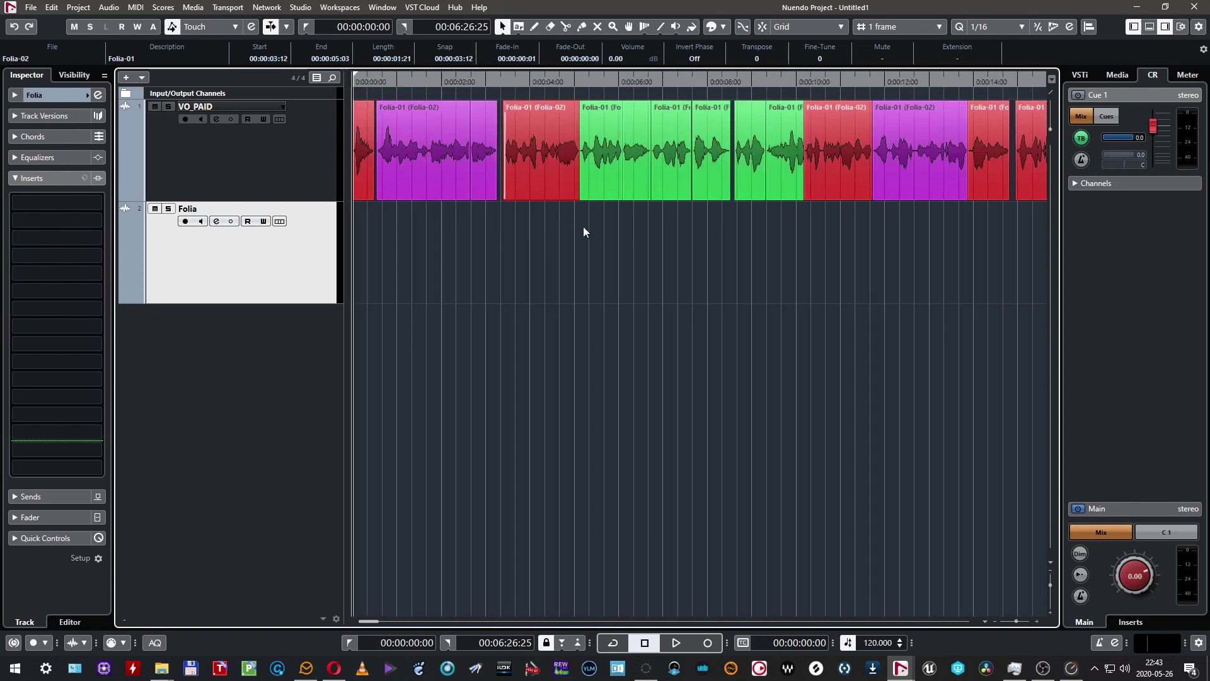
Examine the long crossfade between the two overlapping green events around 00:00:20:00 on VO_PAID
scroll(586, 215, right, 8)
scroll(586, 214, up, 2)
click(818, 155)
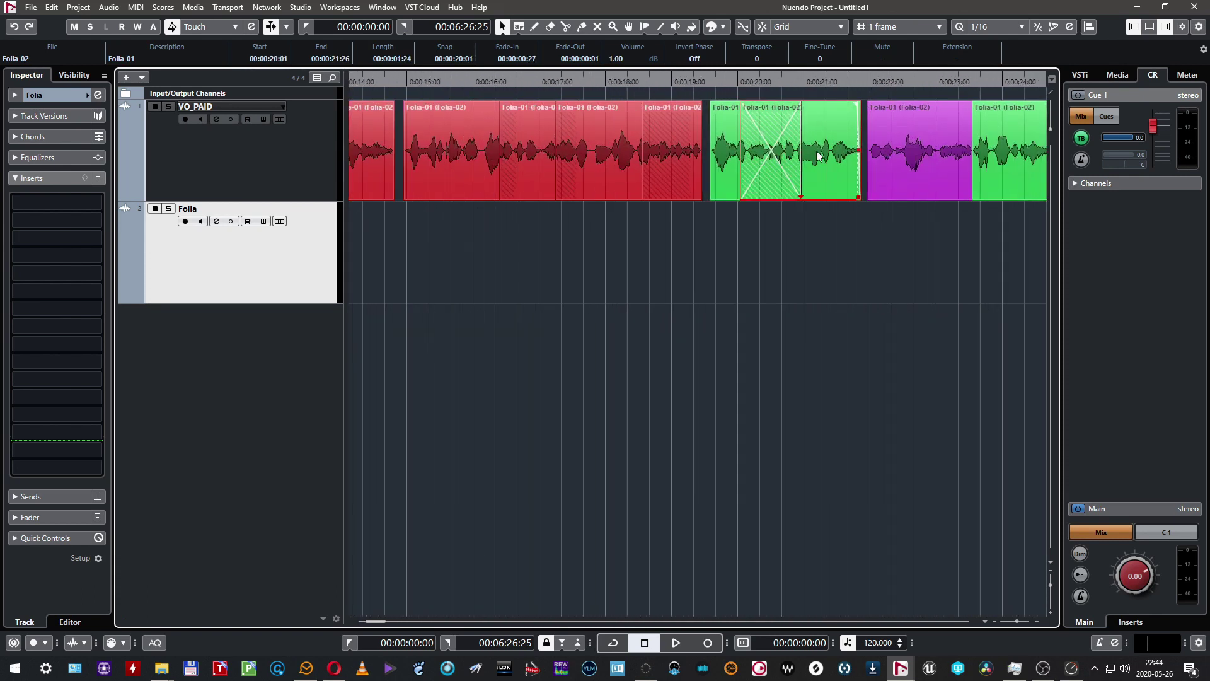
click(718, 78)
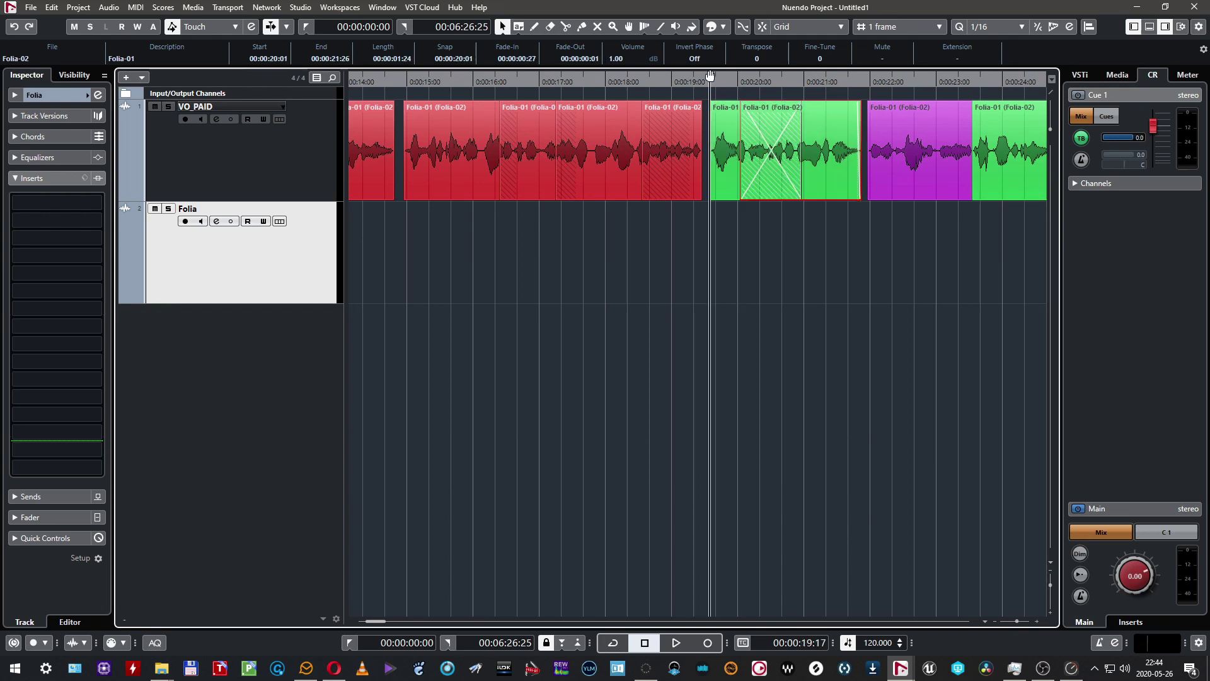
click(731, 139)
scroll(725, 189, down, 5)
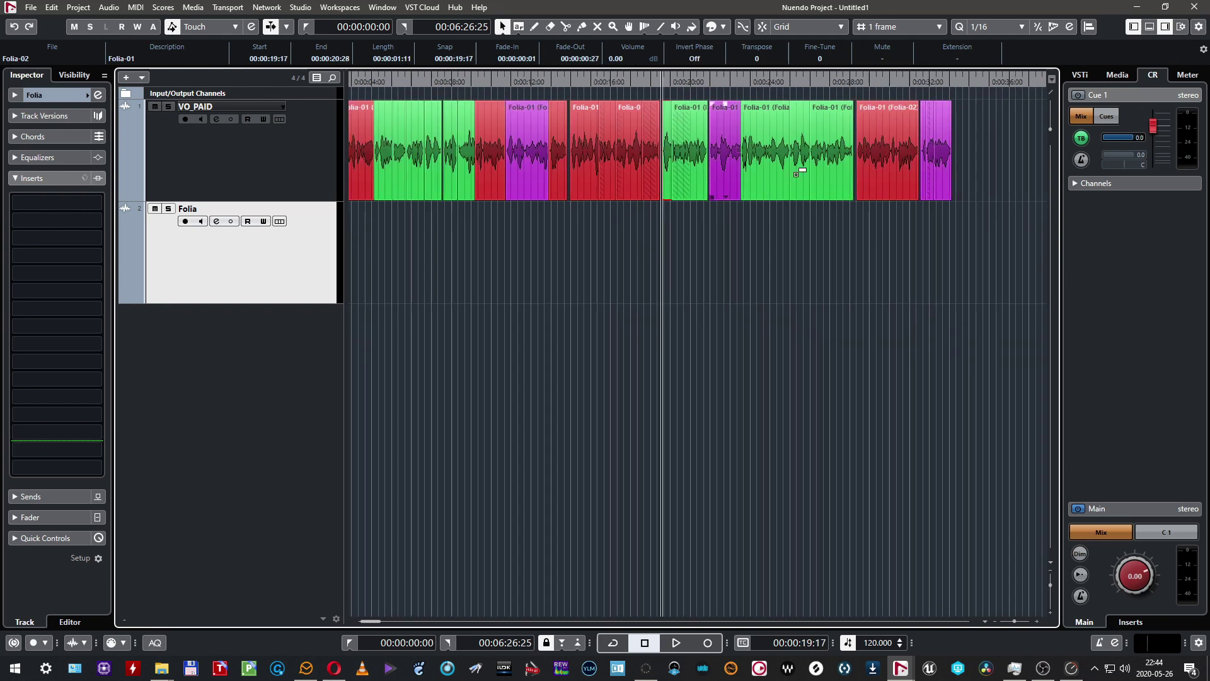
scroll(602, 172, up, 5)
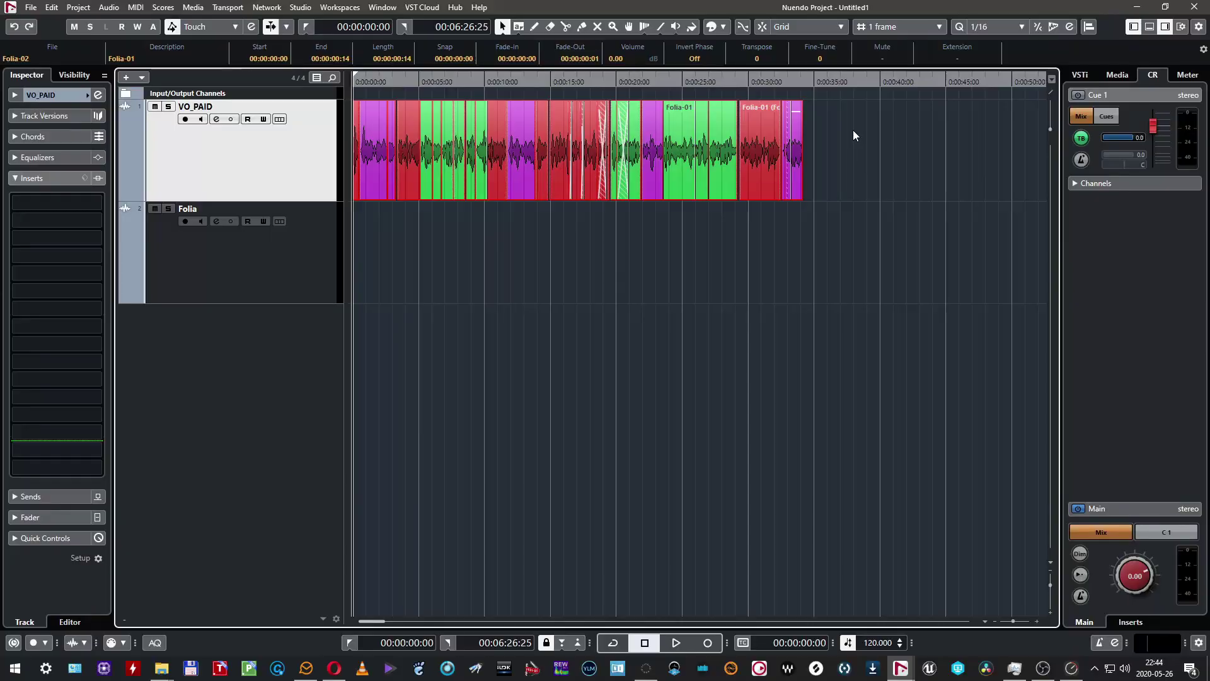
Select all events on the VO_PAID track and colour them uniformly blue
click(848, 130)
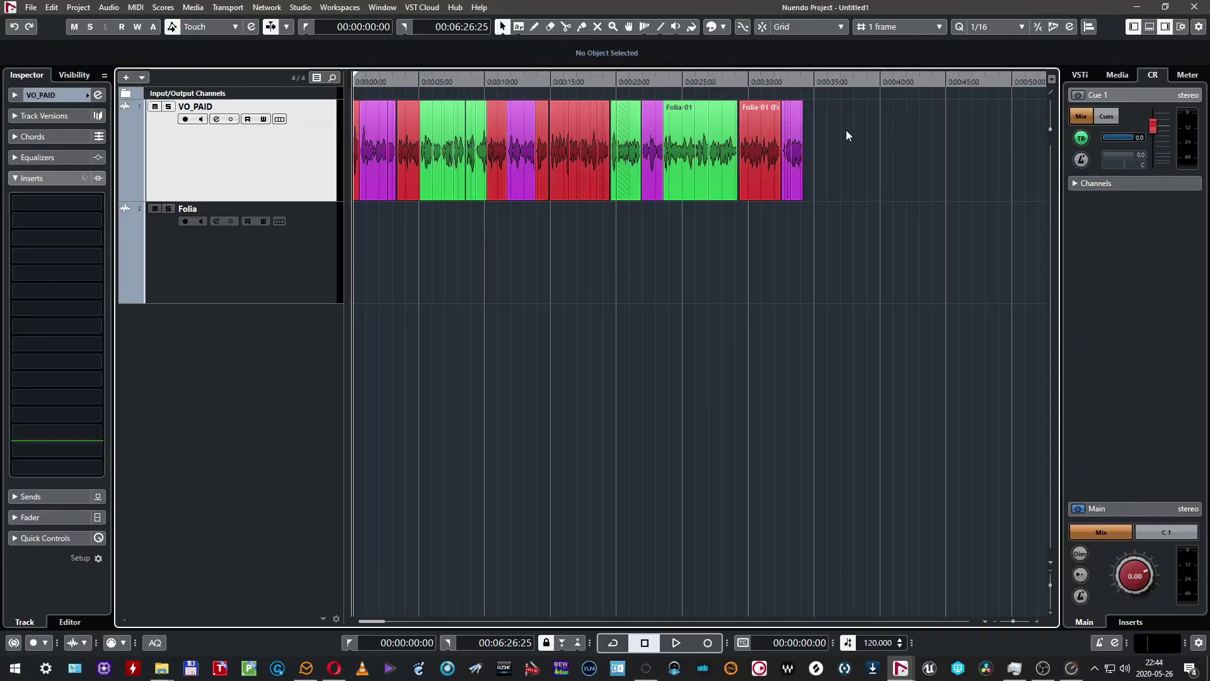
drag(846, 131, 246, 176)
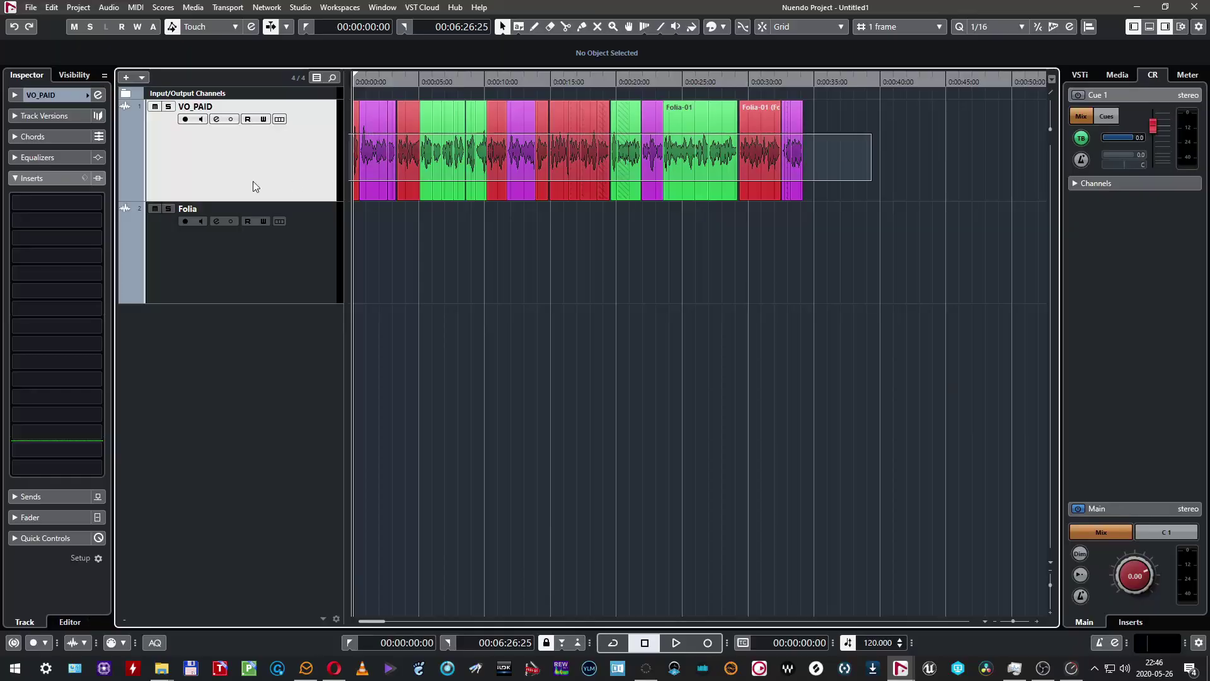
drag(254, 186, 255, 187)
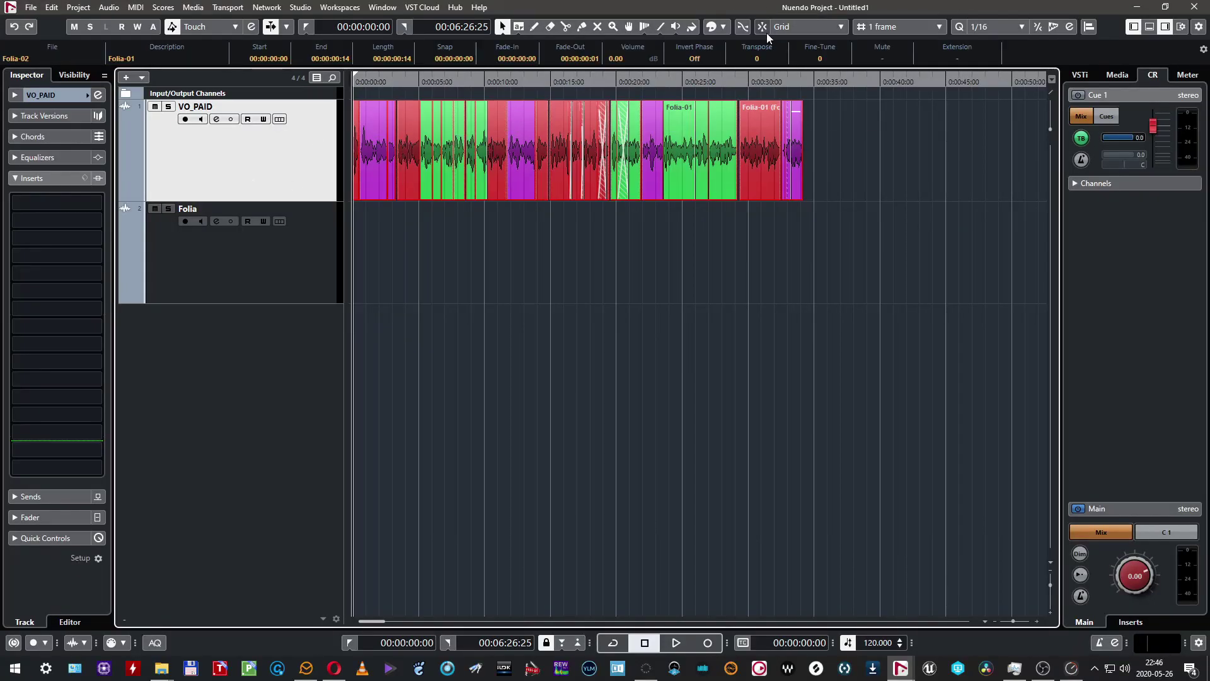
key(ctrl+z)
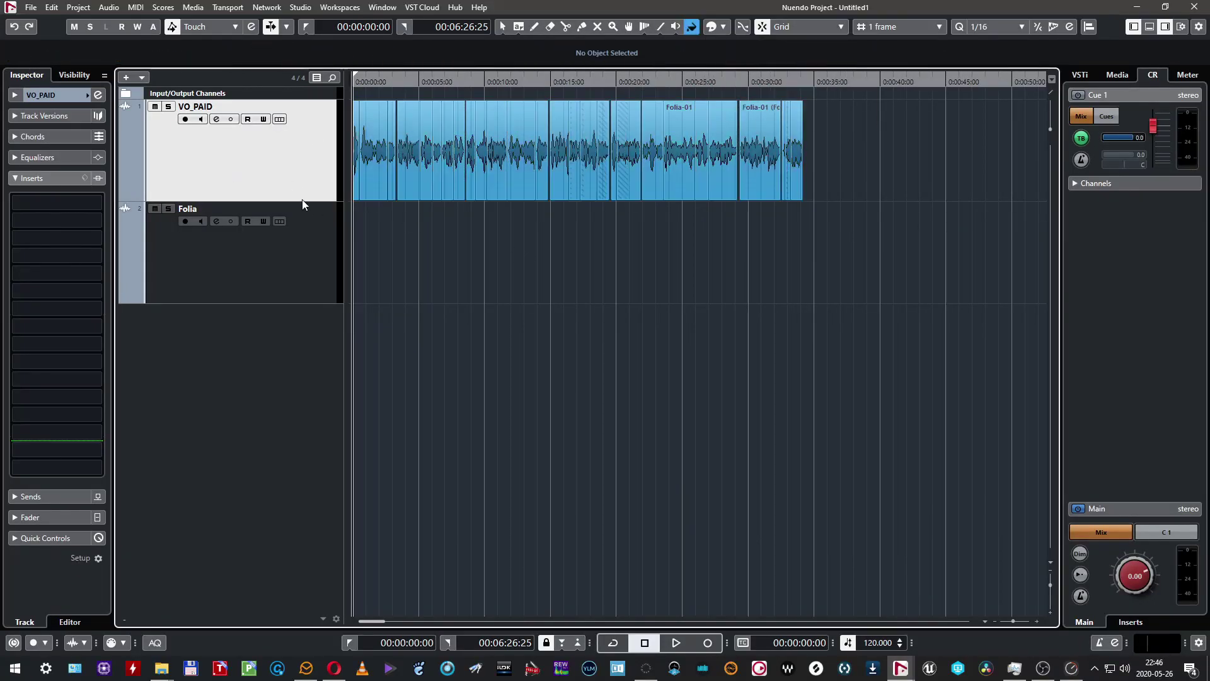
Duplicate the VO_PAID track, naming the copy VO_FREE, and select all events on the copy
key(ctrl+shift+d)
click(293, 176)
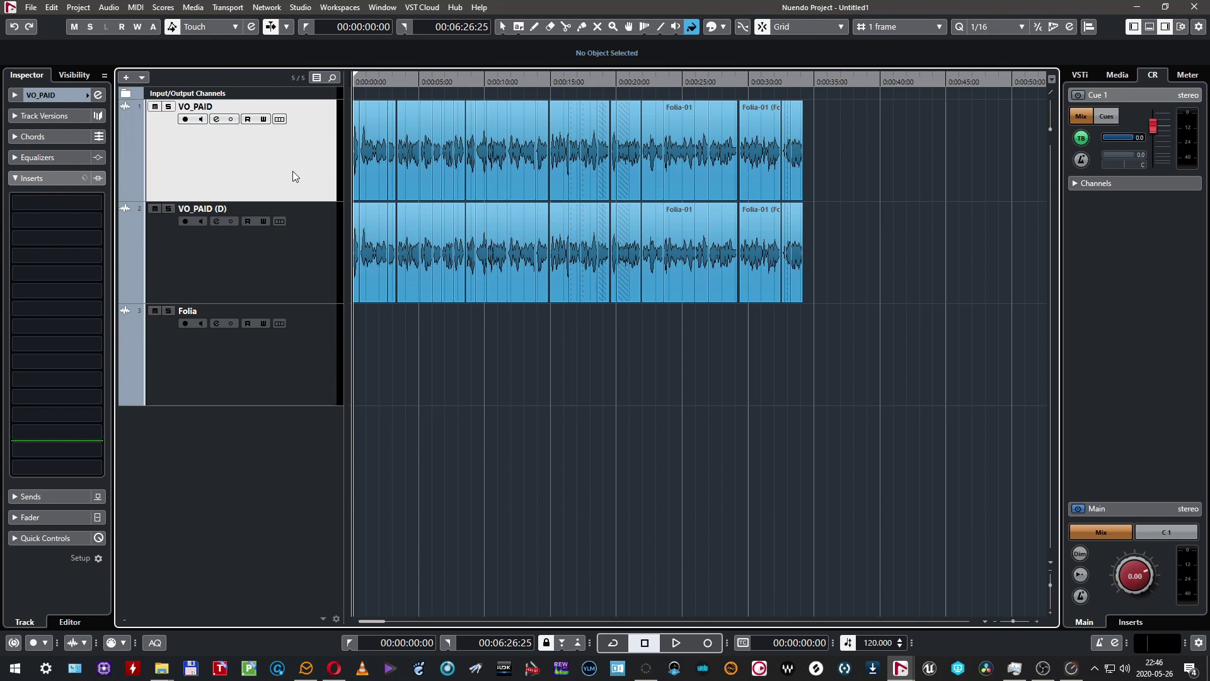
double_click(236, 214)
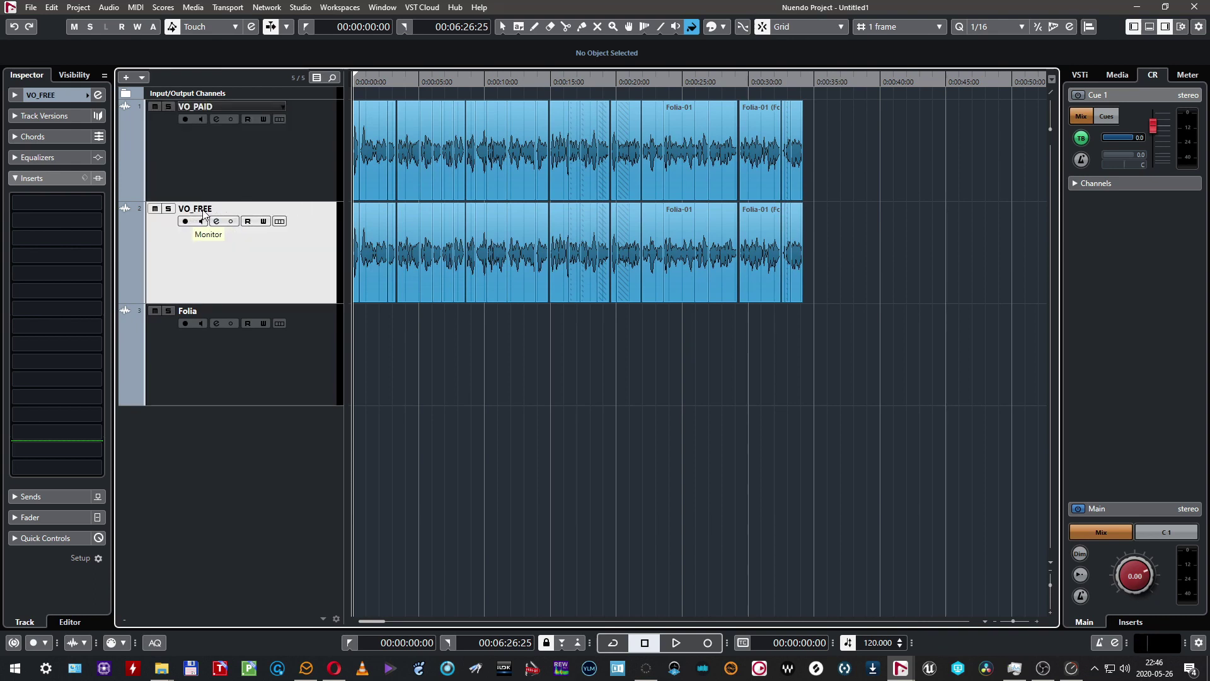
drag(922, 242, 334, 271)
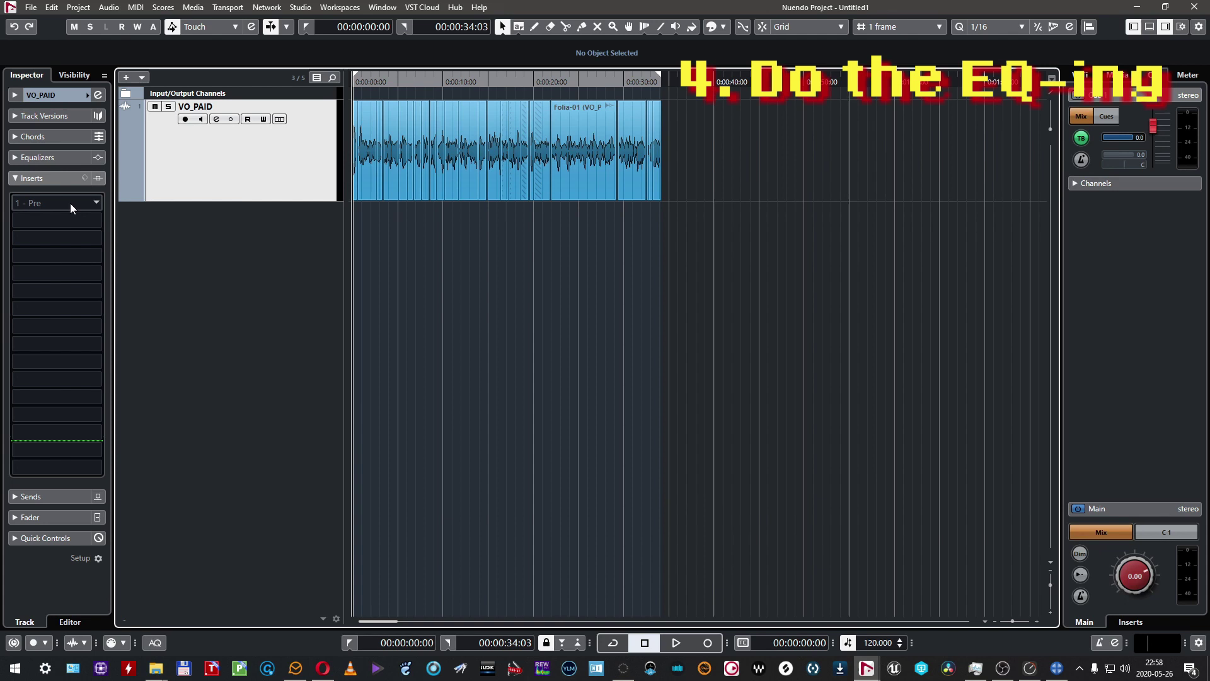
Insert smartEQ2 in the first slot of VO_PAID with the Speech profile and play the track for its learning pass
click(70, 202)
key(Escape)
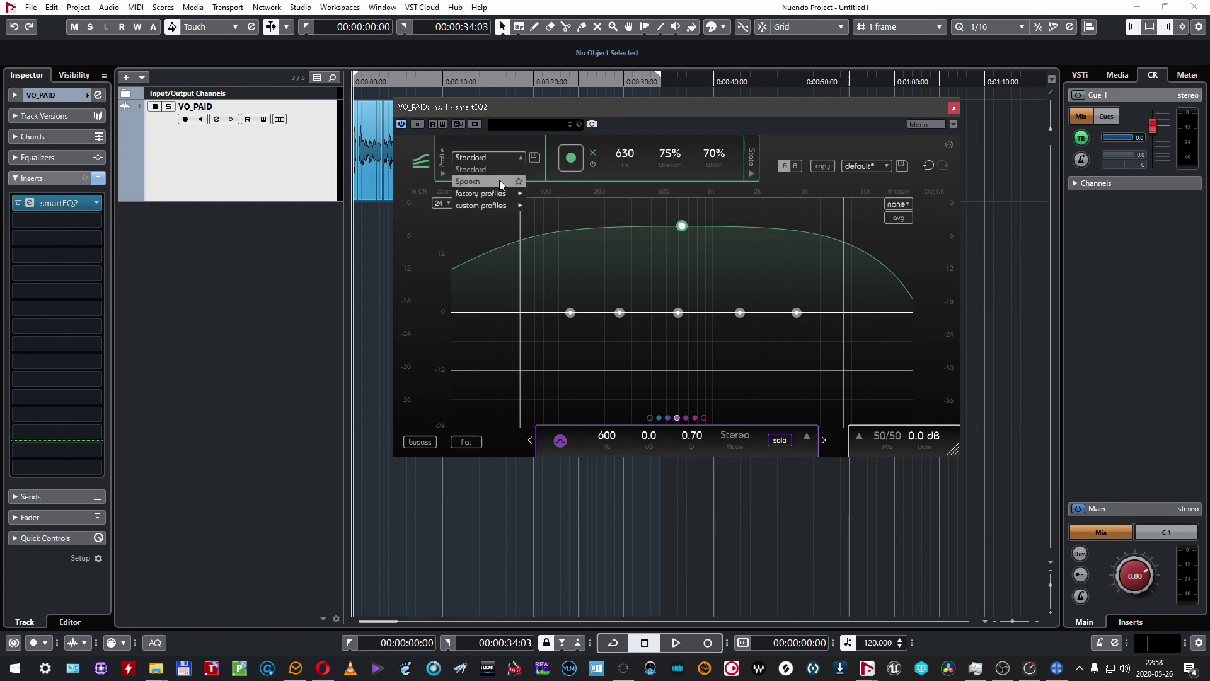
drag(567, 115, 738, 110)
click(377, 196)
key(space)
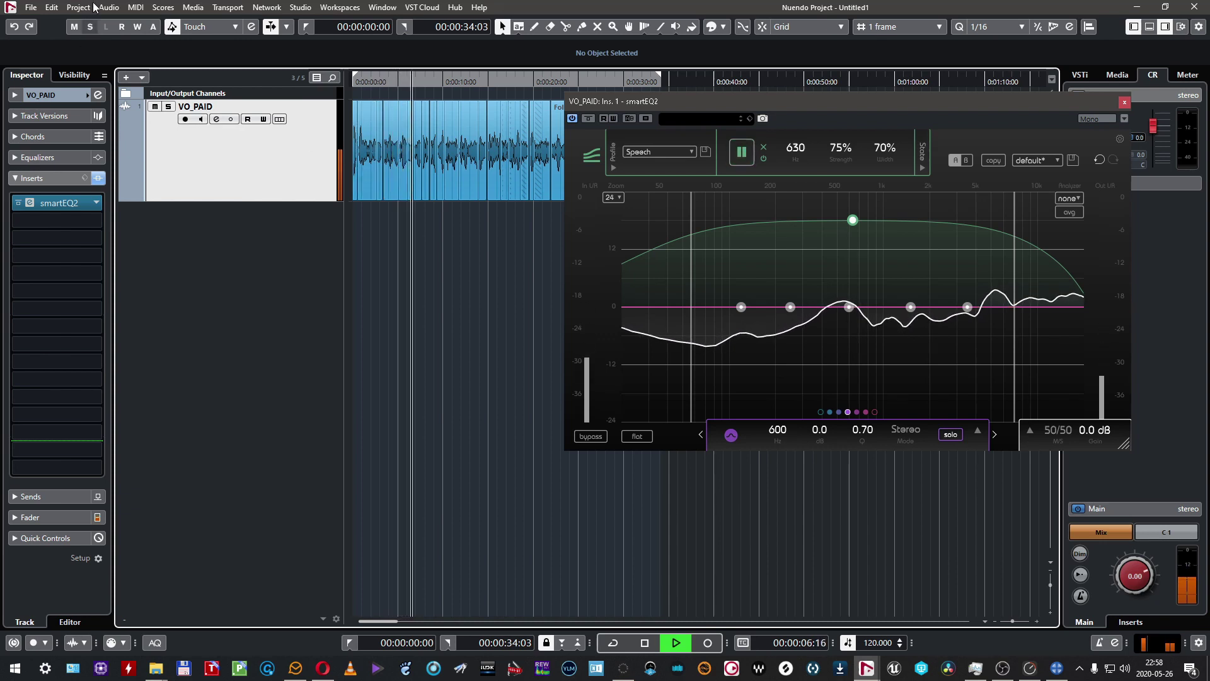
Narrow smartEQ2's smart filter range by raising its lower frequency limit to about 1 kHz
drag(692, 249, 883, 274)
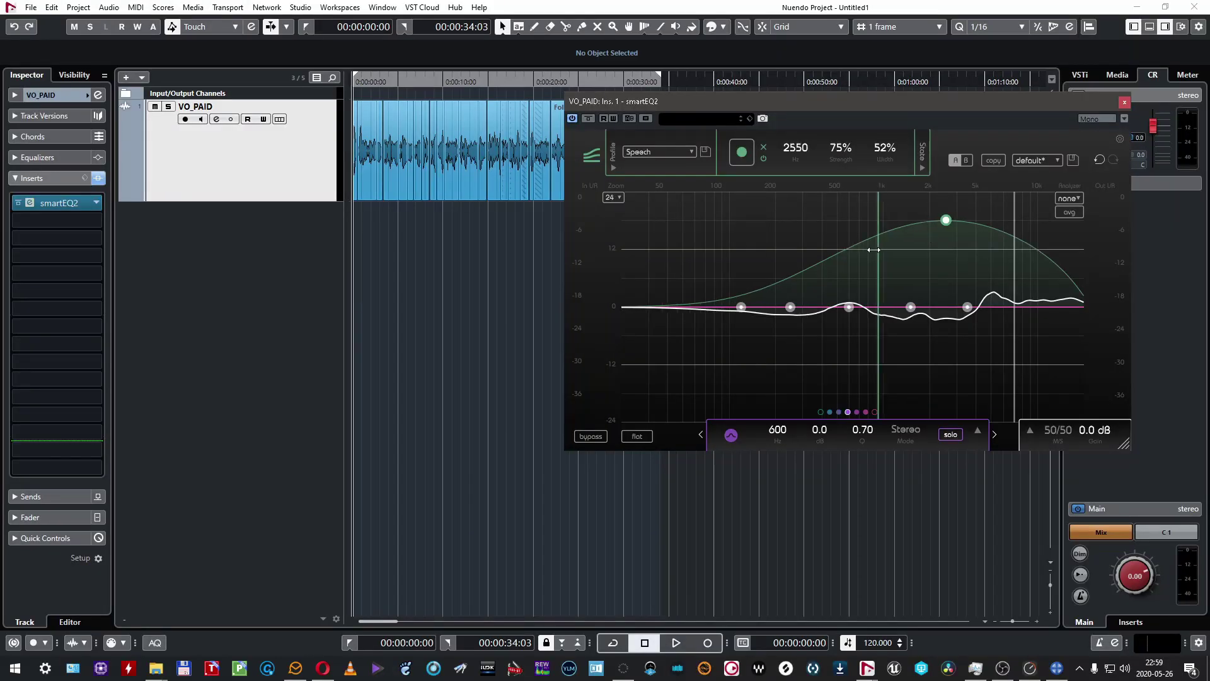
mouse_move(873, 250)
mouse_down()
mouse_move(830, 248)
mouse_move(924, 248)
mouse_move(697, 248)
mouse_move(889, 263)
mouse_up()
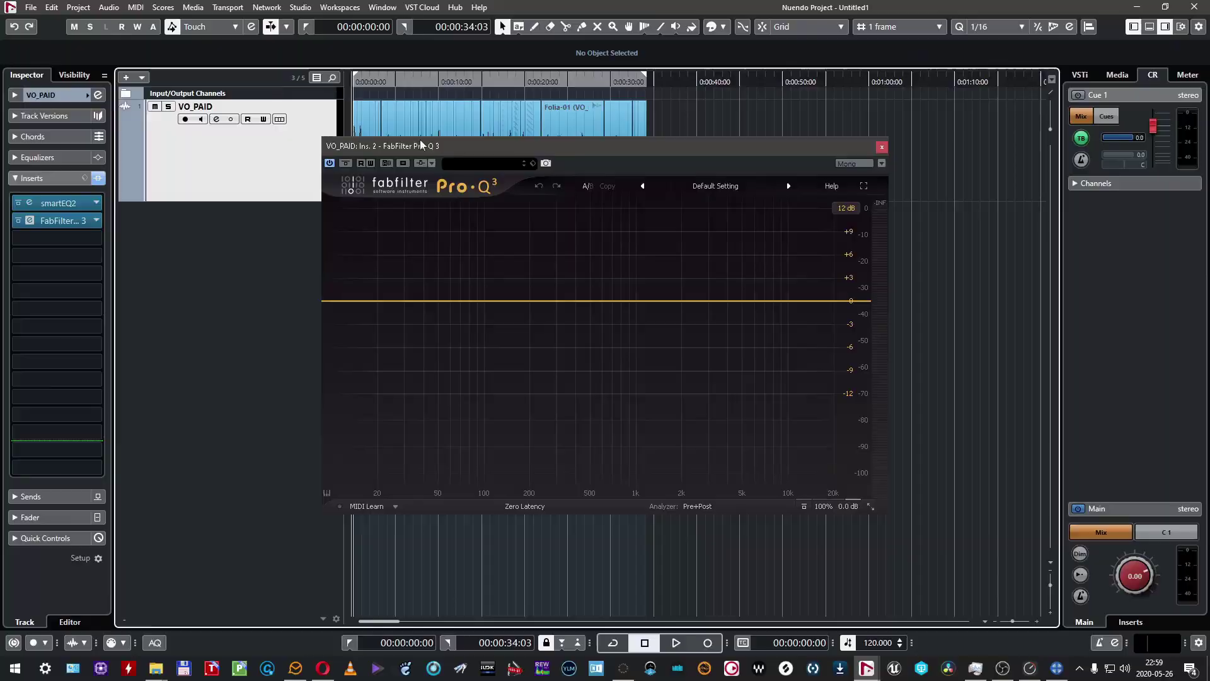
In Pro-Q 3, add a 24 dB/oct low cut at 75 Hz and a shallow bell cut around 270 Hz while playing the track
drag(421, 145, 468, 138)
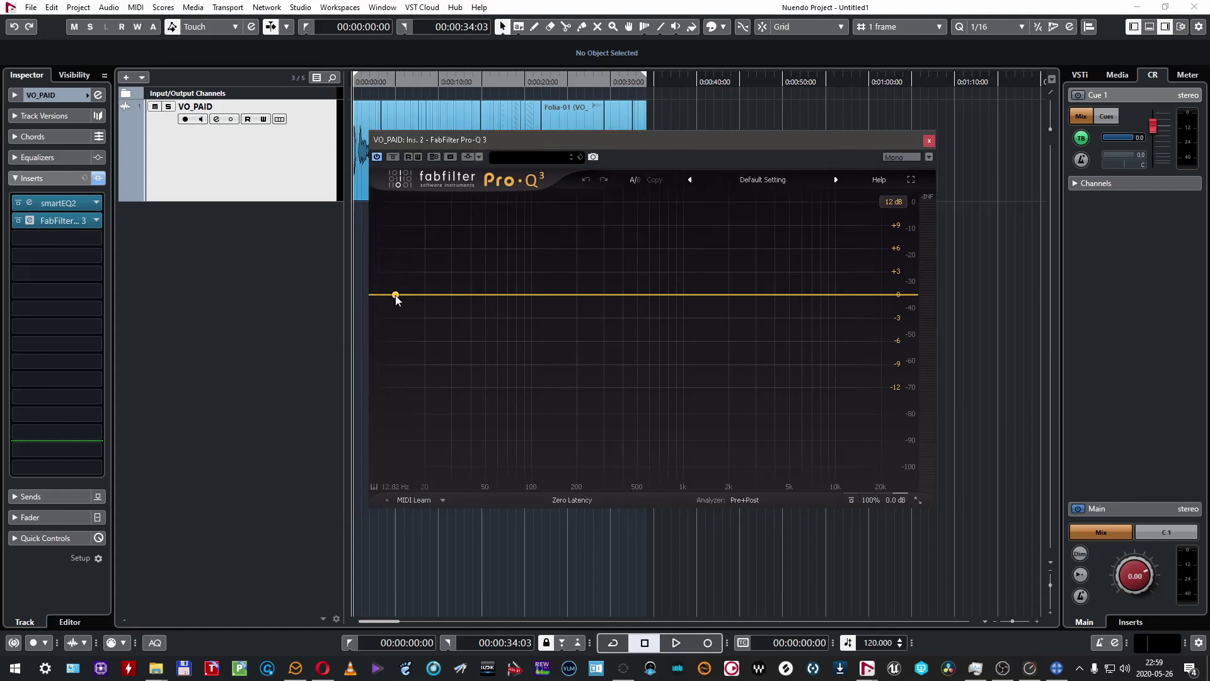
drag(397, 295, 420, 290)
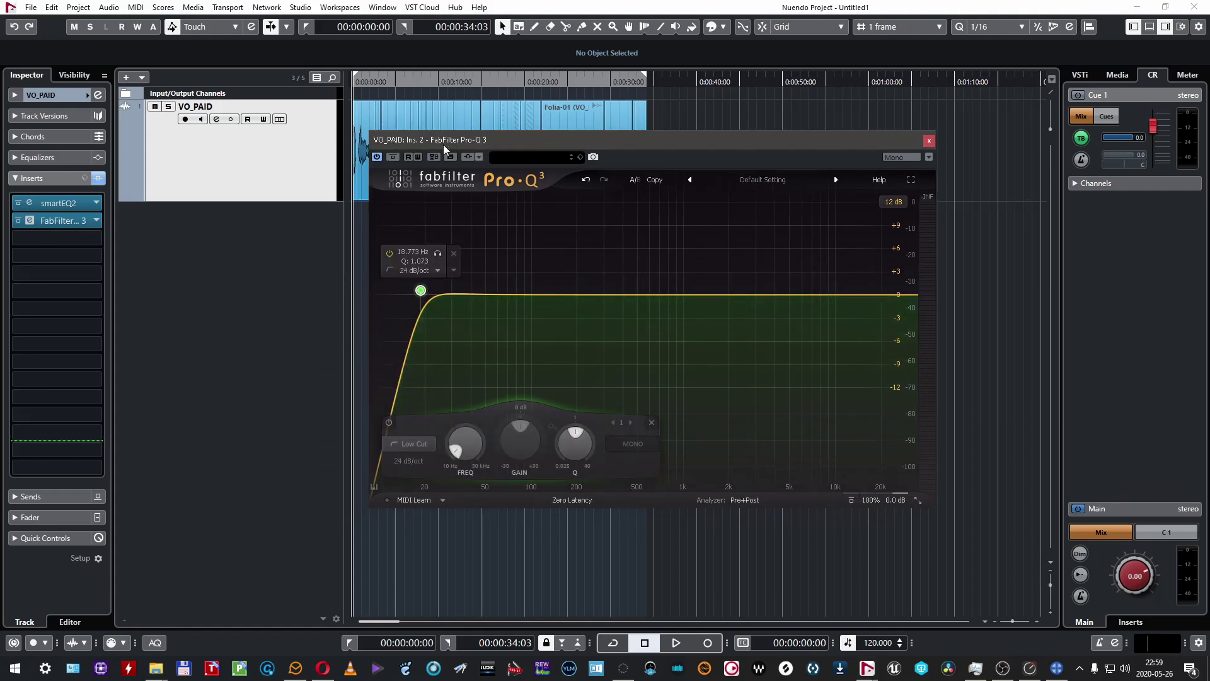
drag(445, 150, 523, 148)
key(space)
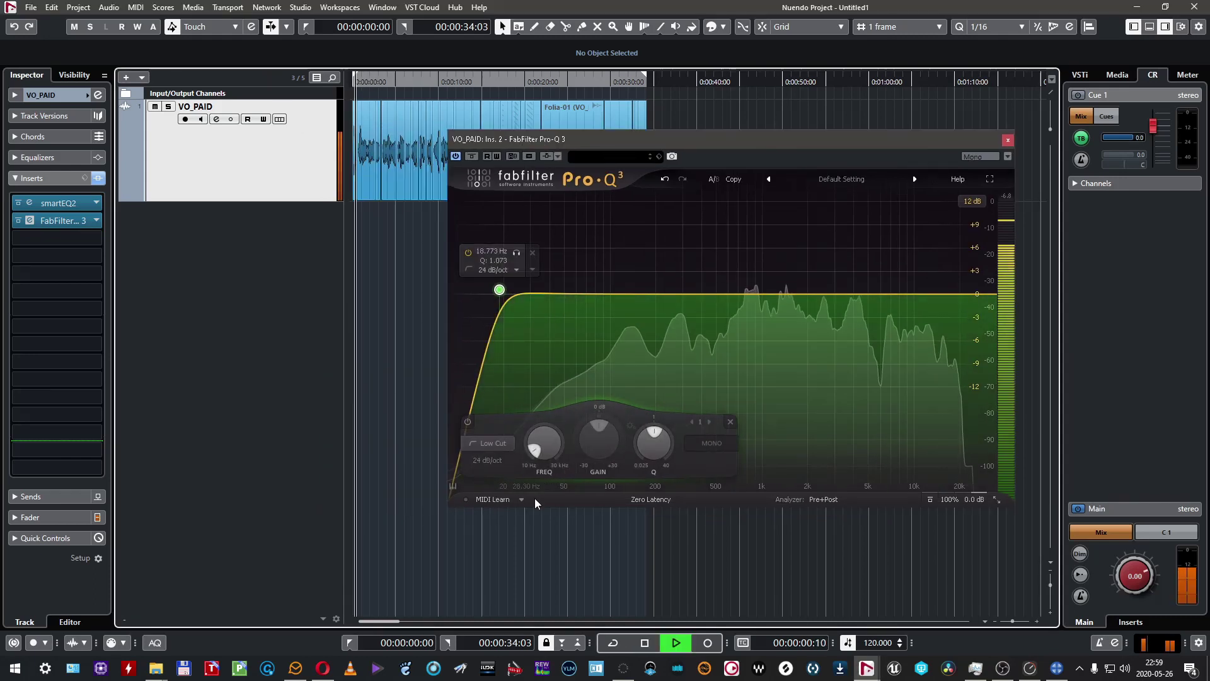
scroll(533, 462, up, 5)
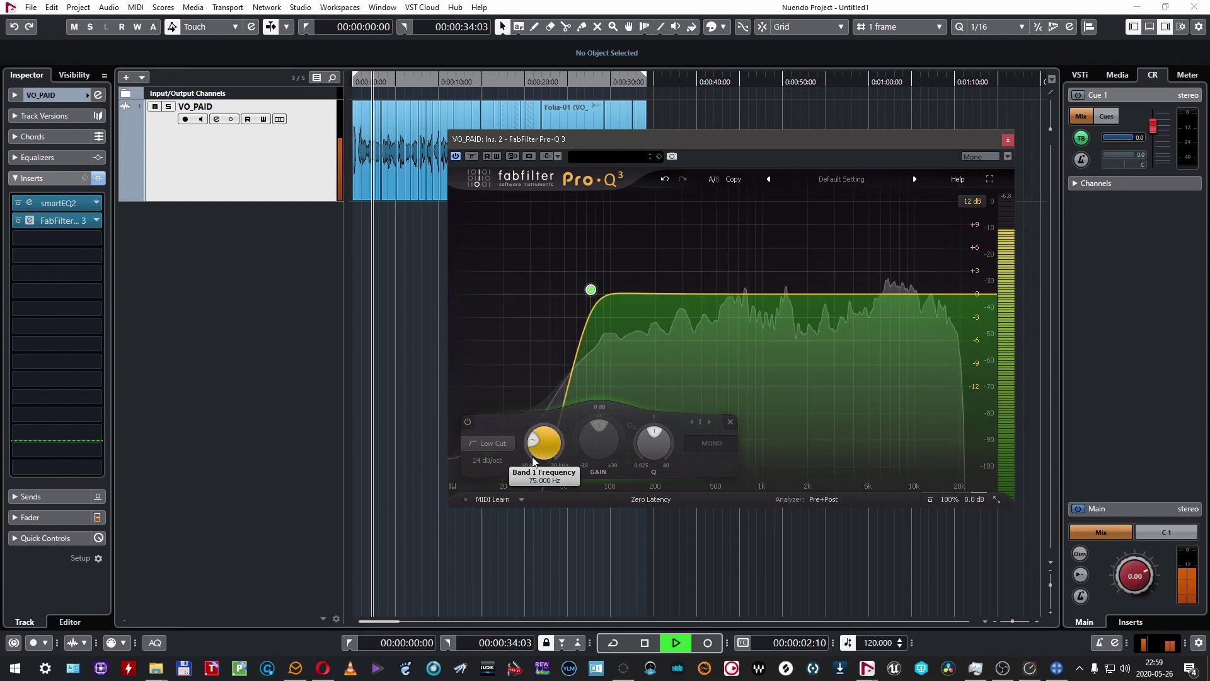
mouse_move(673, 293)
mouse_down()
mouse_move(677, 215)
mouse_move(675, 305)
mouse_up()
scroll(677, 306, up, 1)
Add a bell band around 2.7 kHz with a Q of 5, trying -3 dB before setting its gain to -2 dB
drag(811, 295, 826, 228)
scroll(826, 227, up, 5)
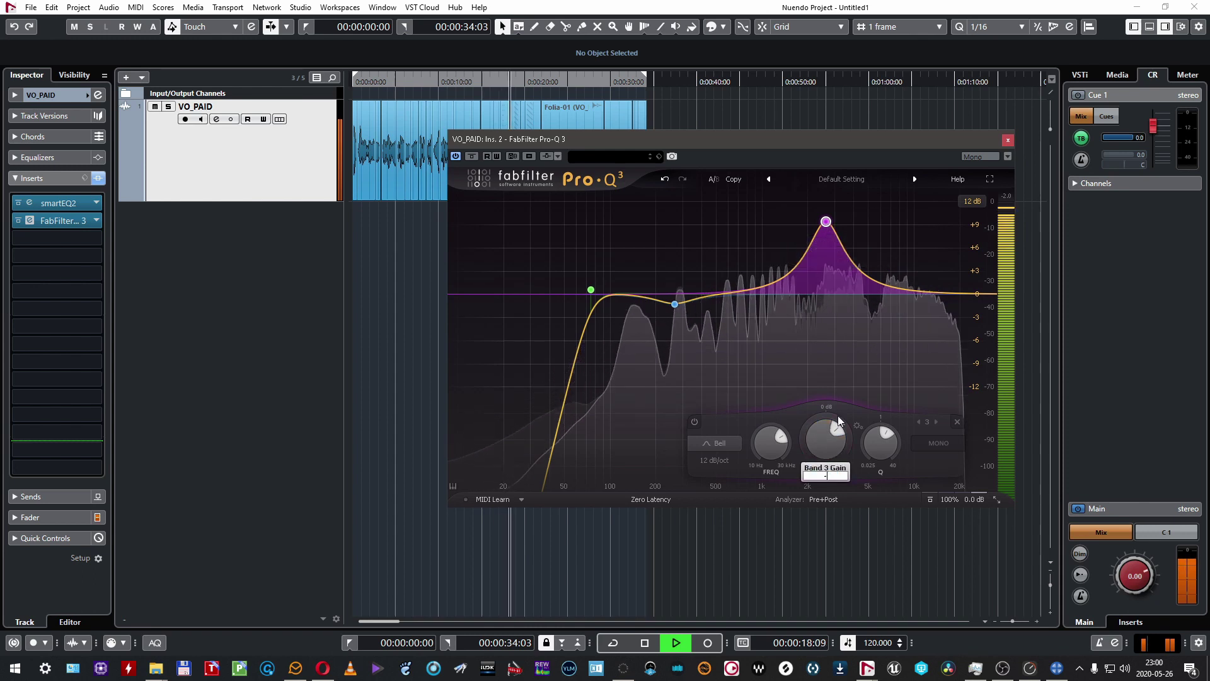
text(-3)
key(Return)
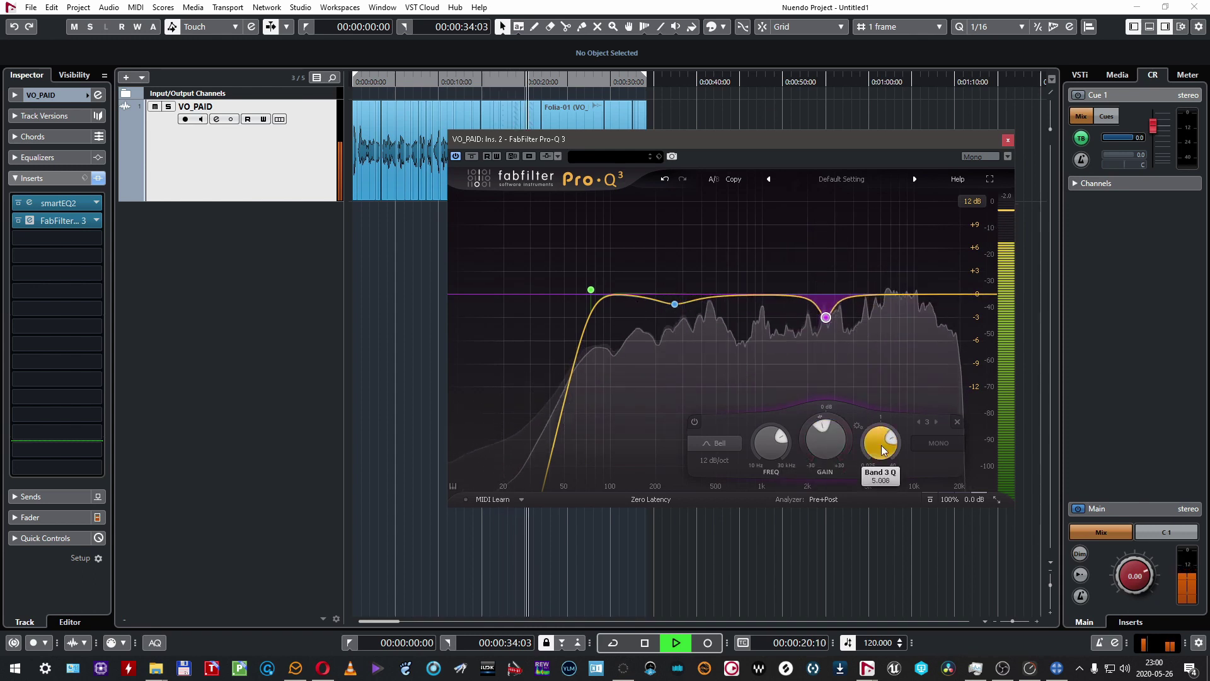
double_click(827, 441)
text(-2)
key(Return)
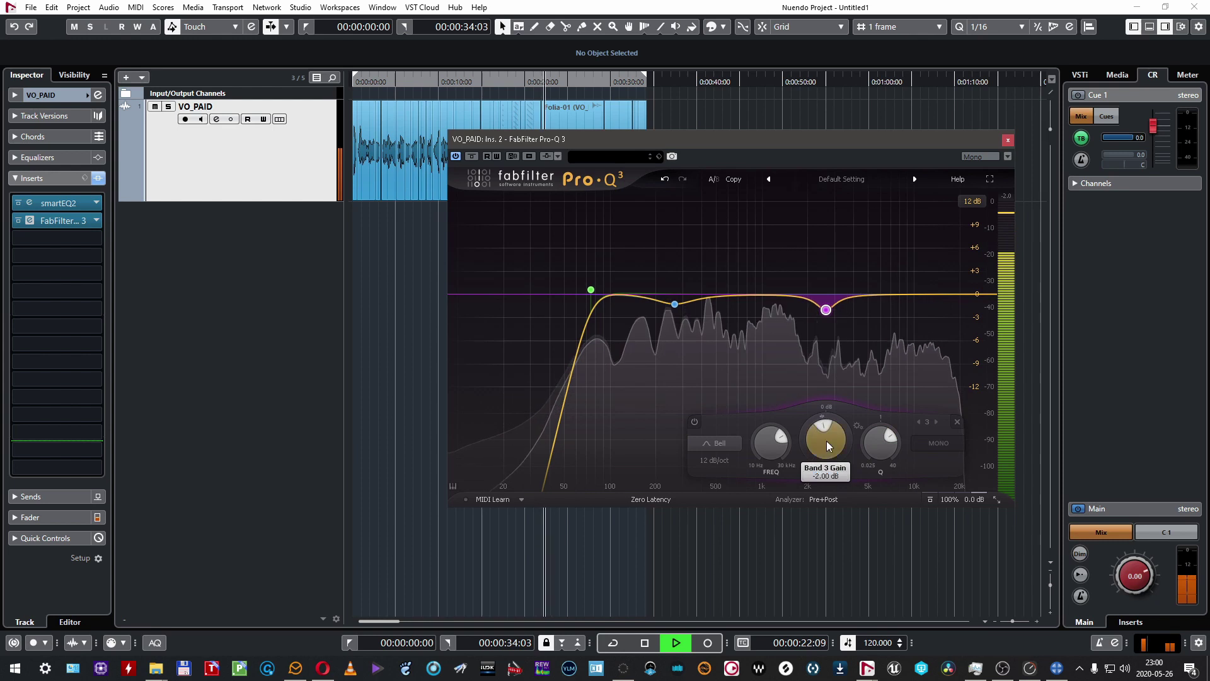
Add a bell cut of about -0.8 dB near 790 Hz and set band 2's gain to -2 dB
mouse_move(735, 298)
mouse_down()
mouse_move(765, 259)
mouse_move(745, 256)
mouse_move(747, 300)
mouse_up()
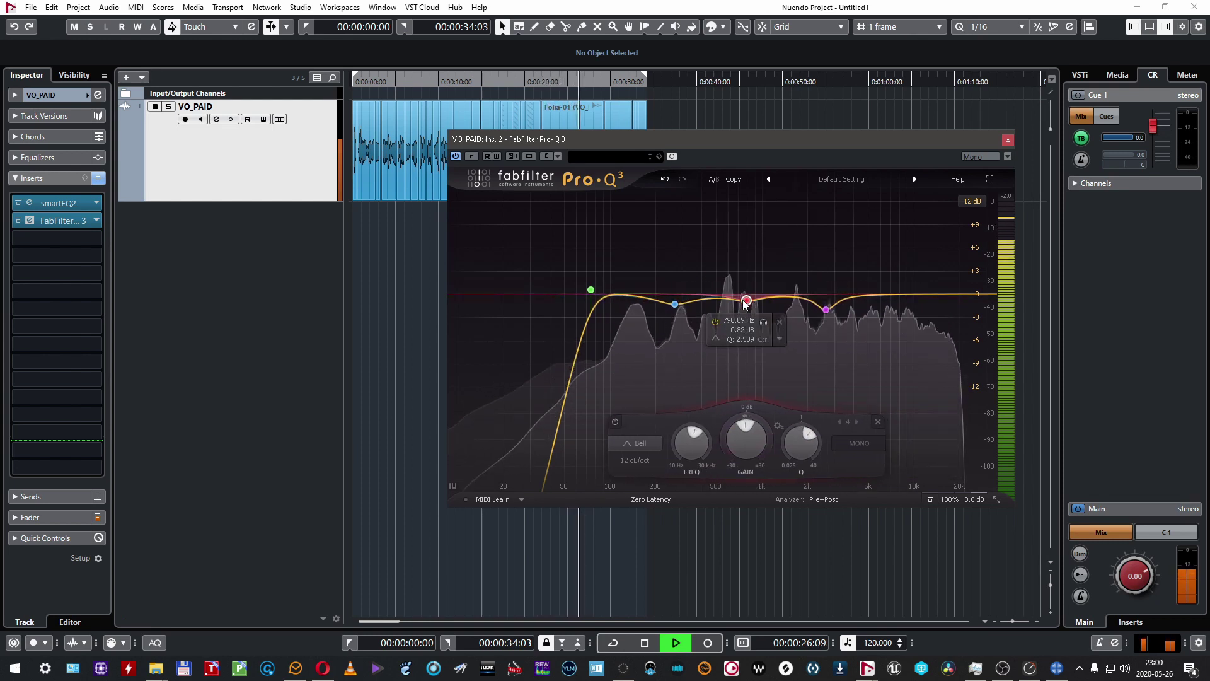
mouse_move(676, 309)
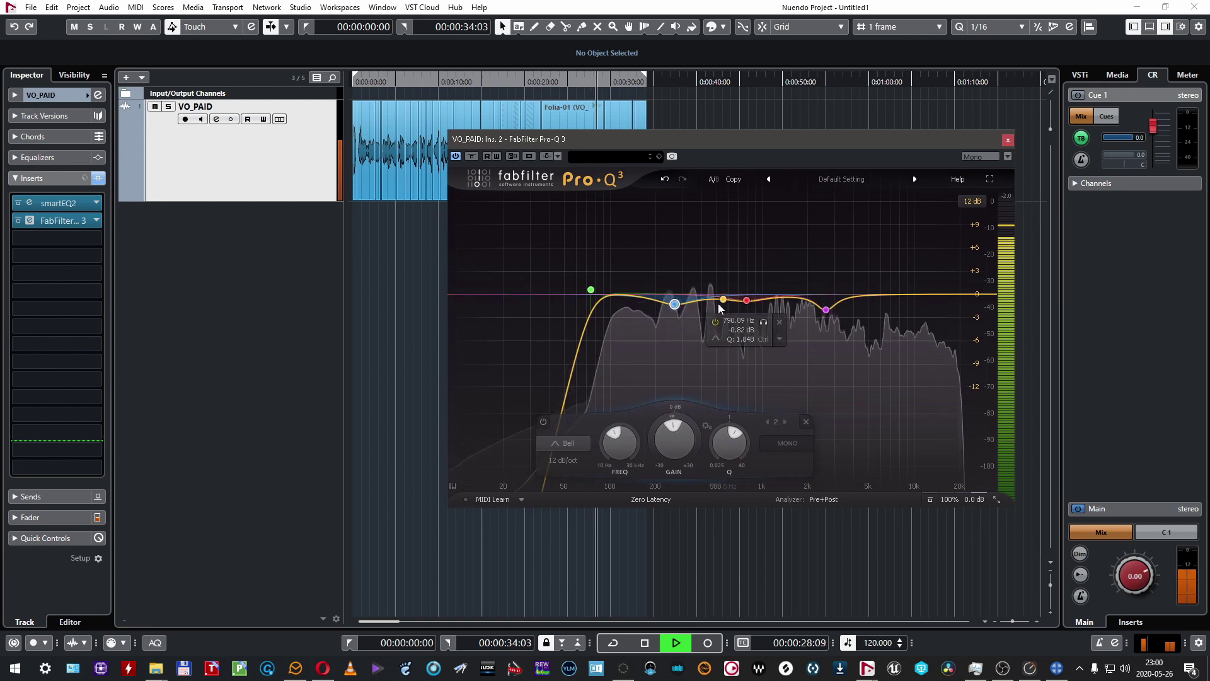
double_click(678, 440)
text(-2)
key(Return)
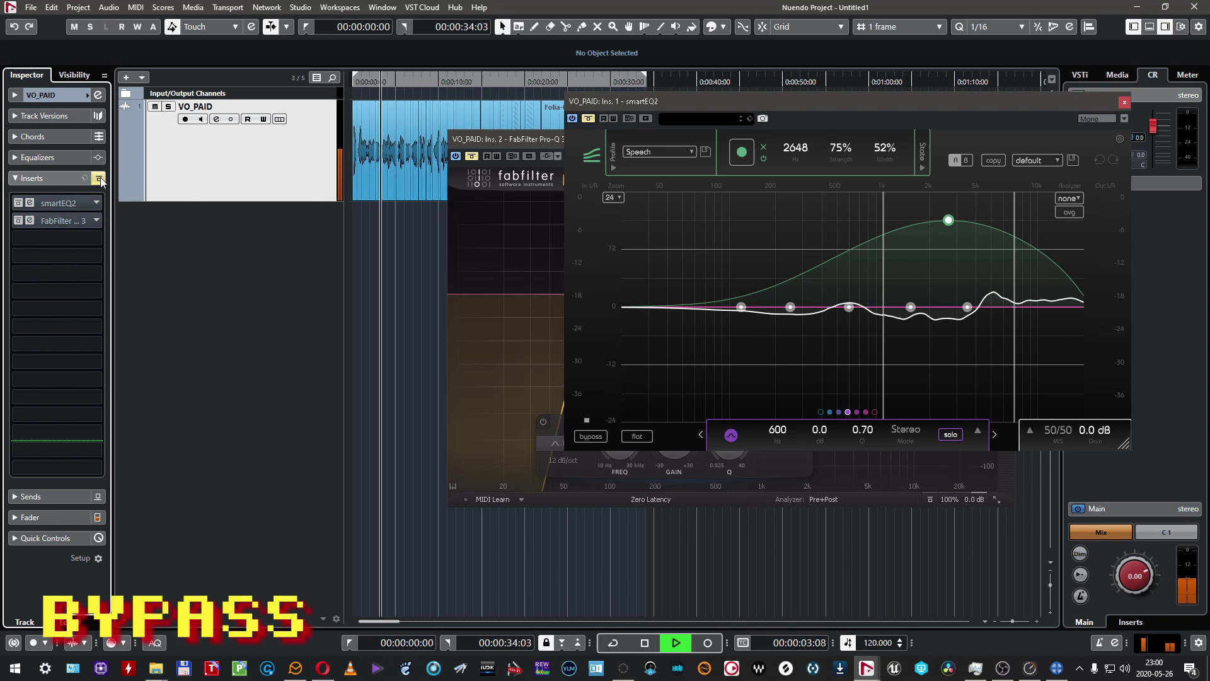
Compare the voice-over with all VO_PAID inserts bypassed and engaged during playback
click(99, 179)
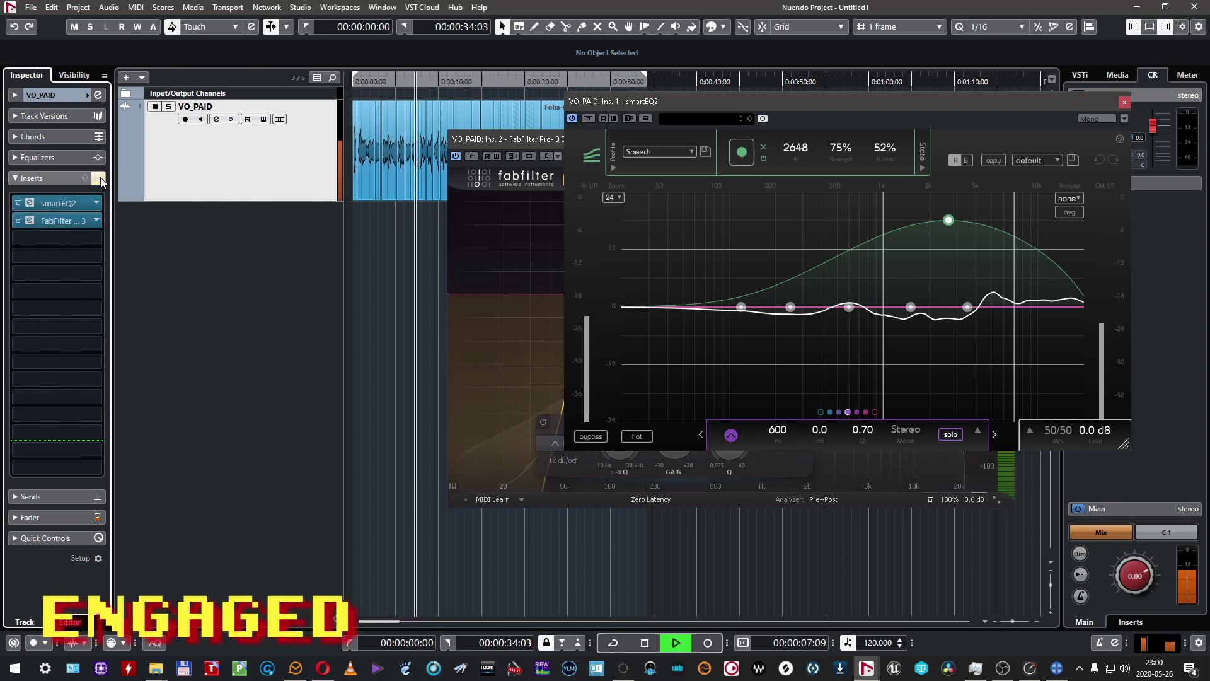
click(99, 179)
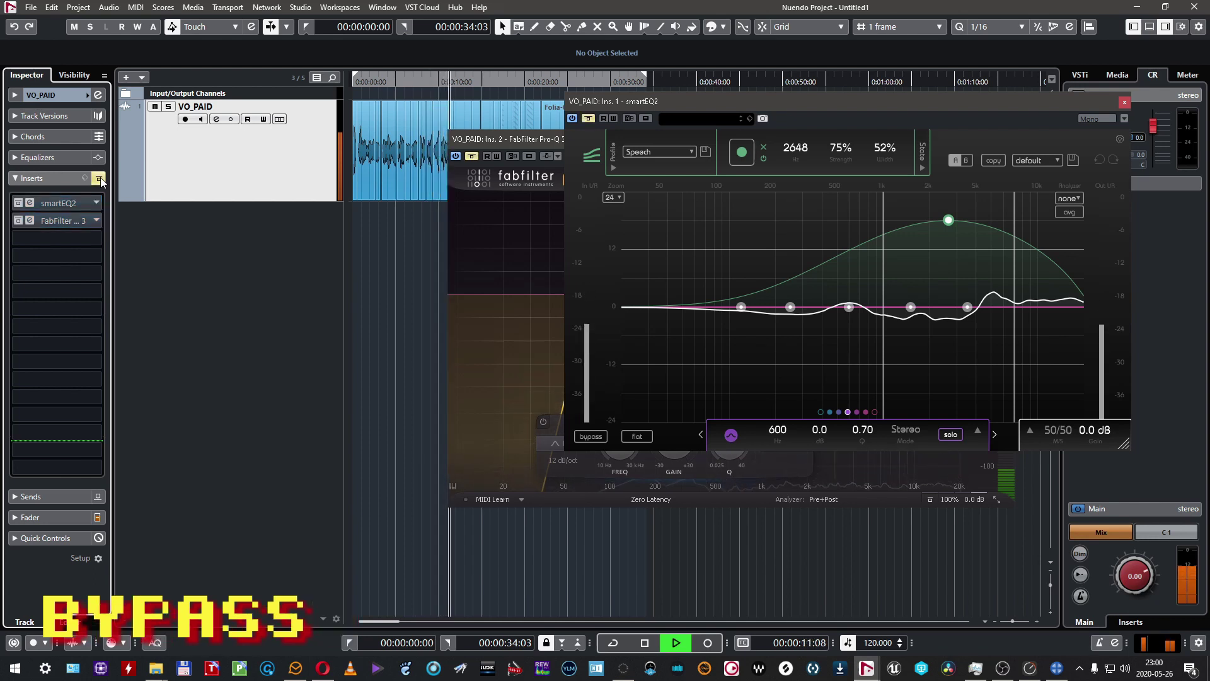
click(99, 179)
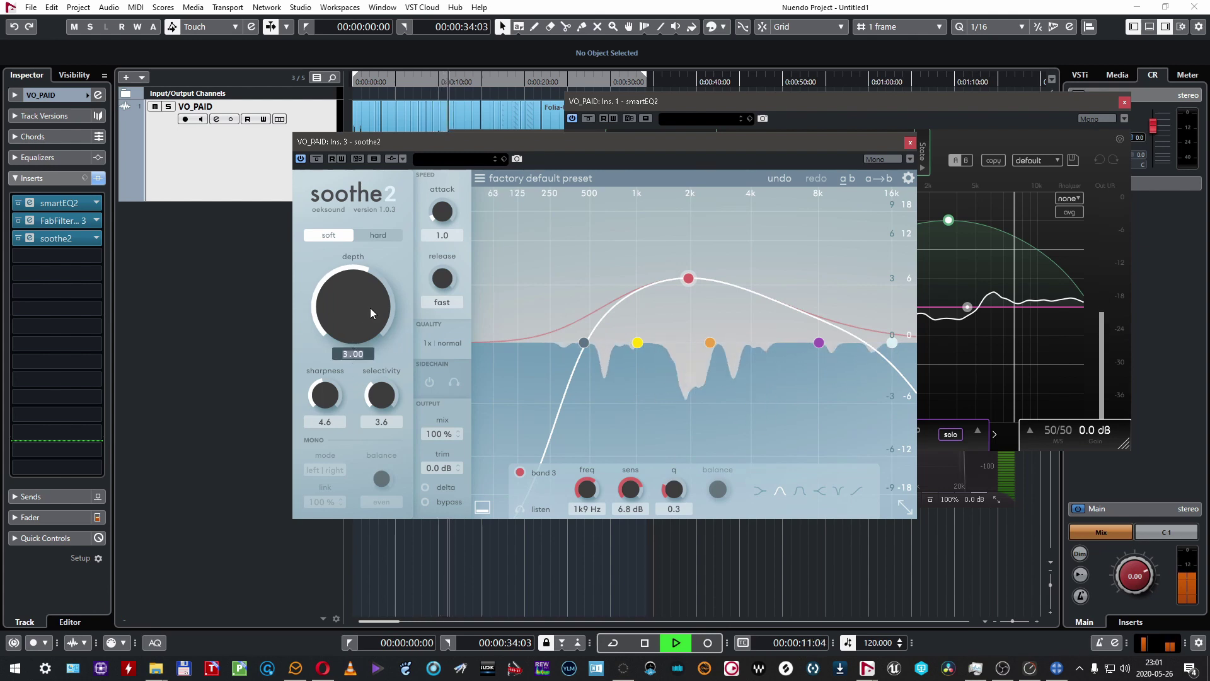
Reduce soothe2's depth, trying 2 before settling on 1.0, while the track plays
text(2)
key(Return)
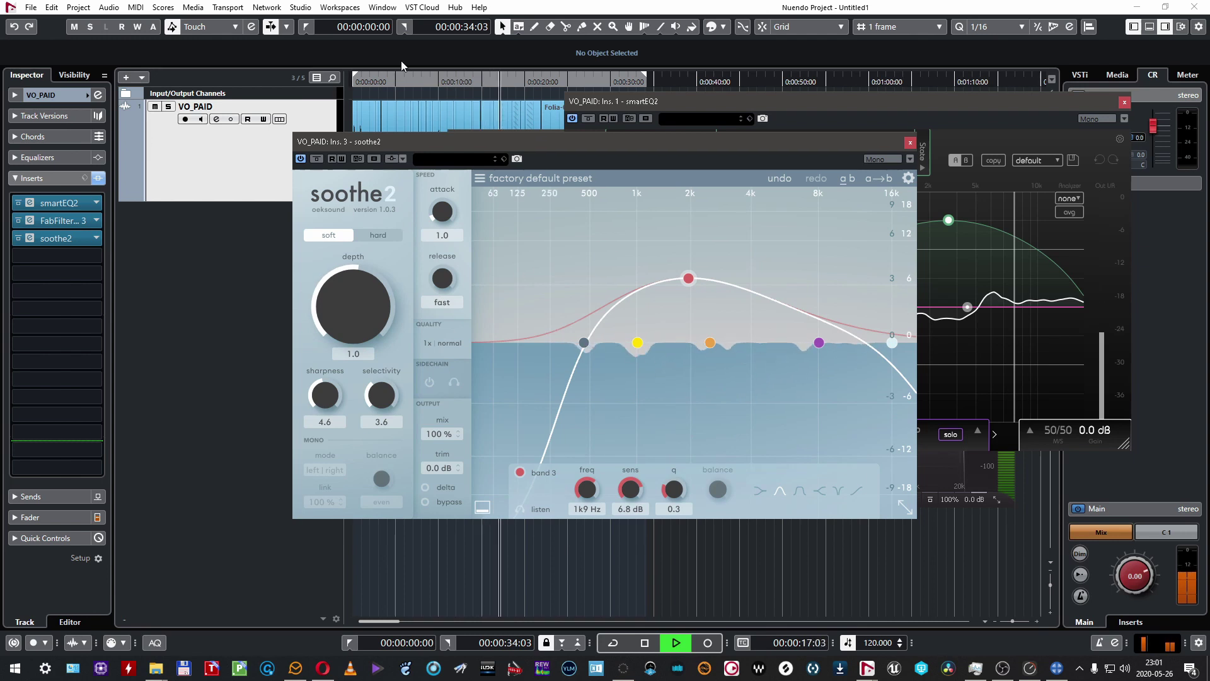
click(301, 82)
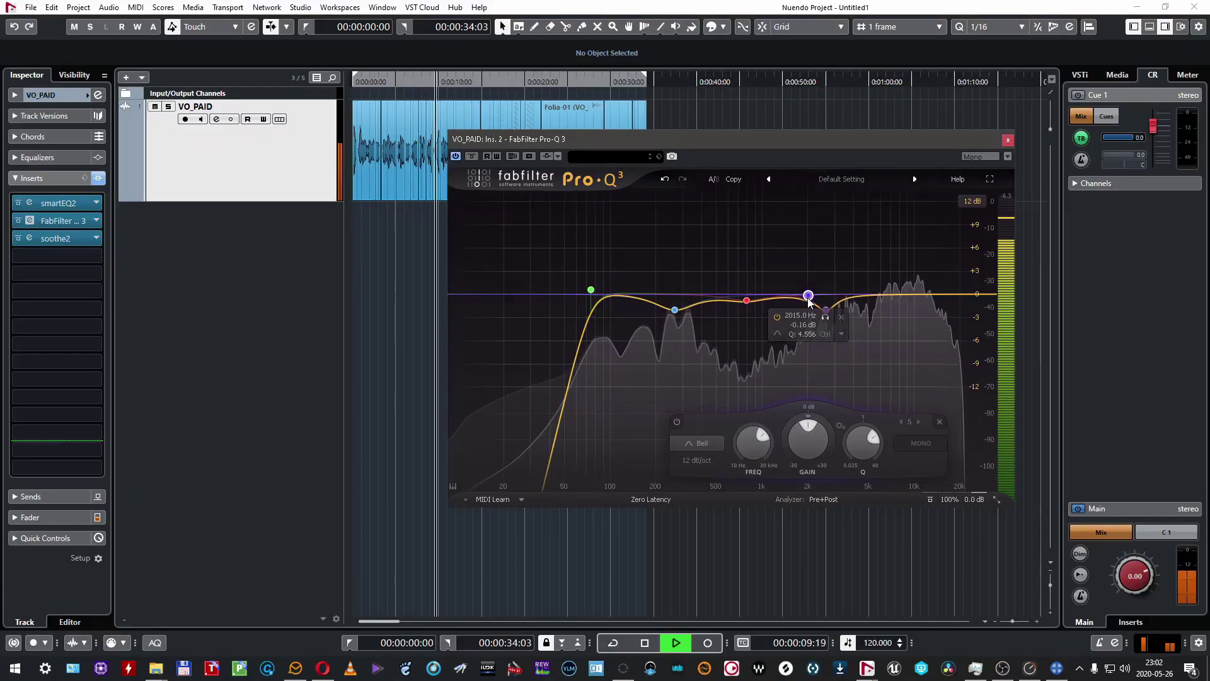
Add a narrow Pro-Q 3 bell band at about 7 kHz and set its gain to -2 dB
drag(808, 295, 890, 198)
scroll(890, 198, up, 1)
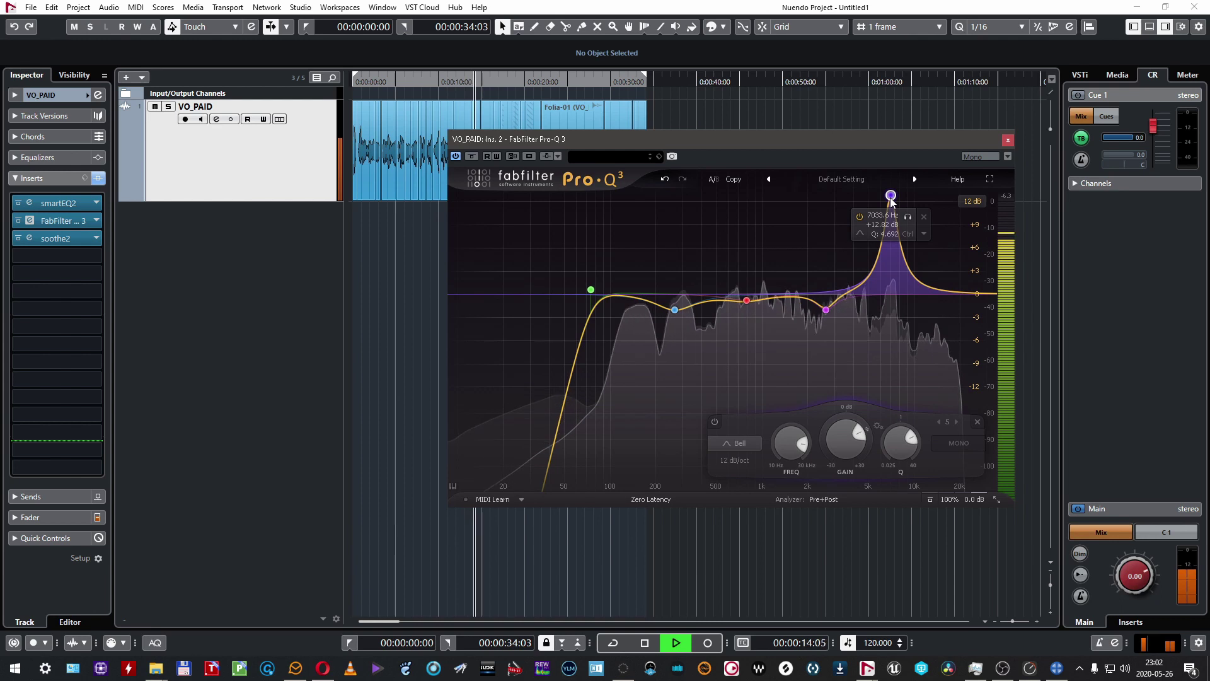
click(848, 474)
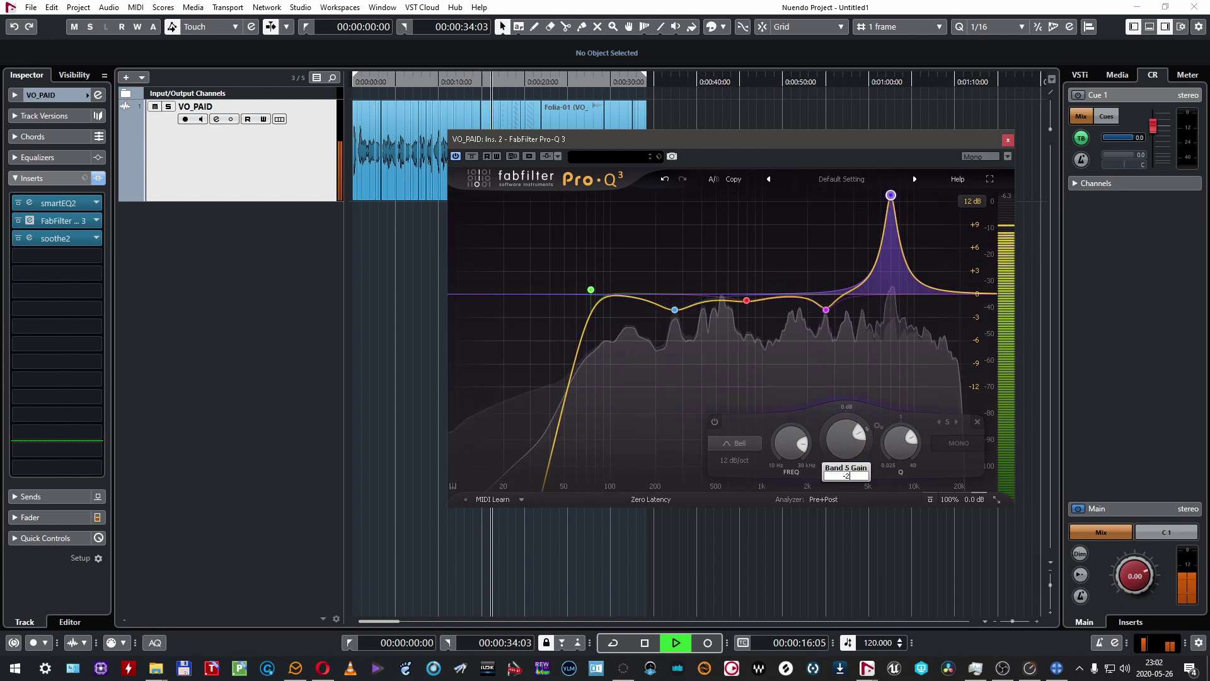
text(-2)
key(Return)
scroll(907, 446, up, 5)
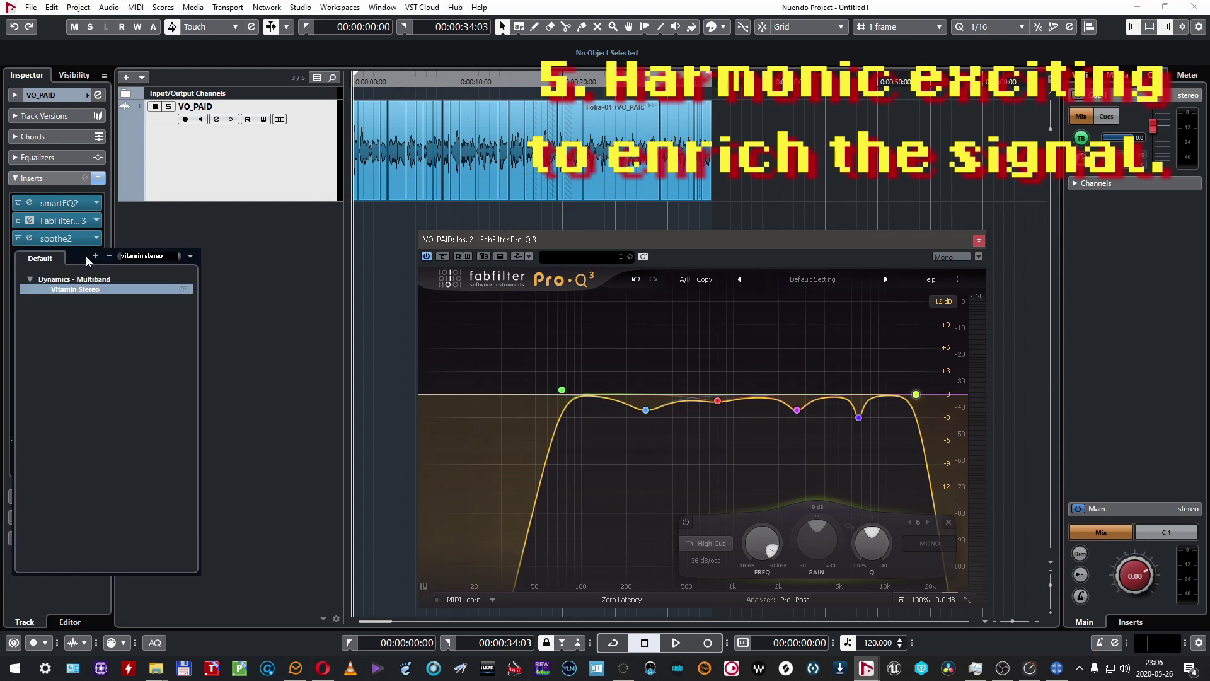
Insert Vitamin Stereo in the fourth slot of VO_PAID and play the track
click(86, 256)
key(Return)
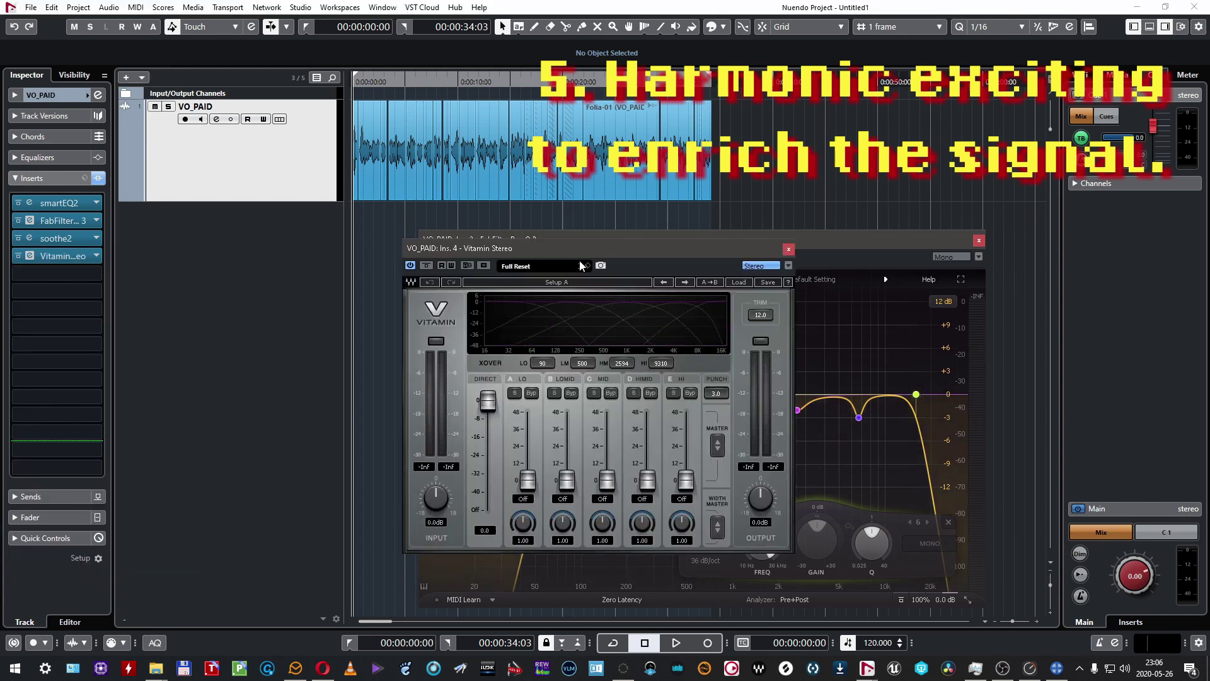
key(space)
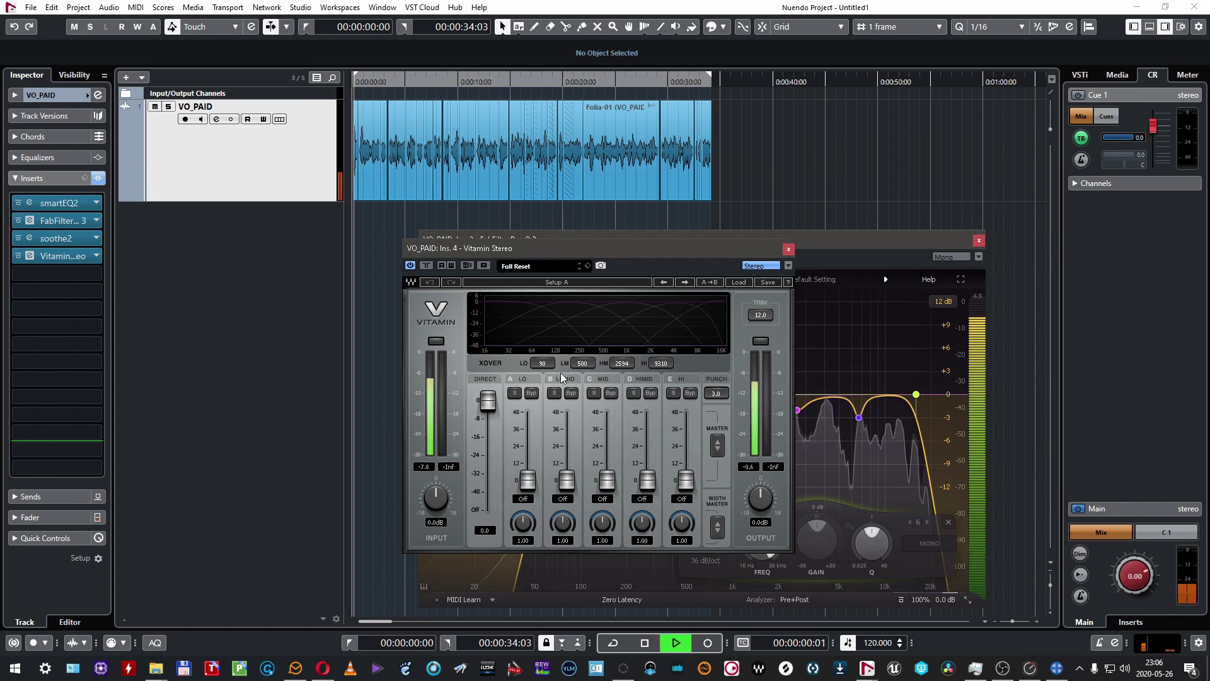
Set Vitamin's punch to 5.0, raise its low band to about 38 and set the low crossover to 110 Hz
scroll(717, 393, up, 4)
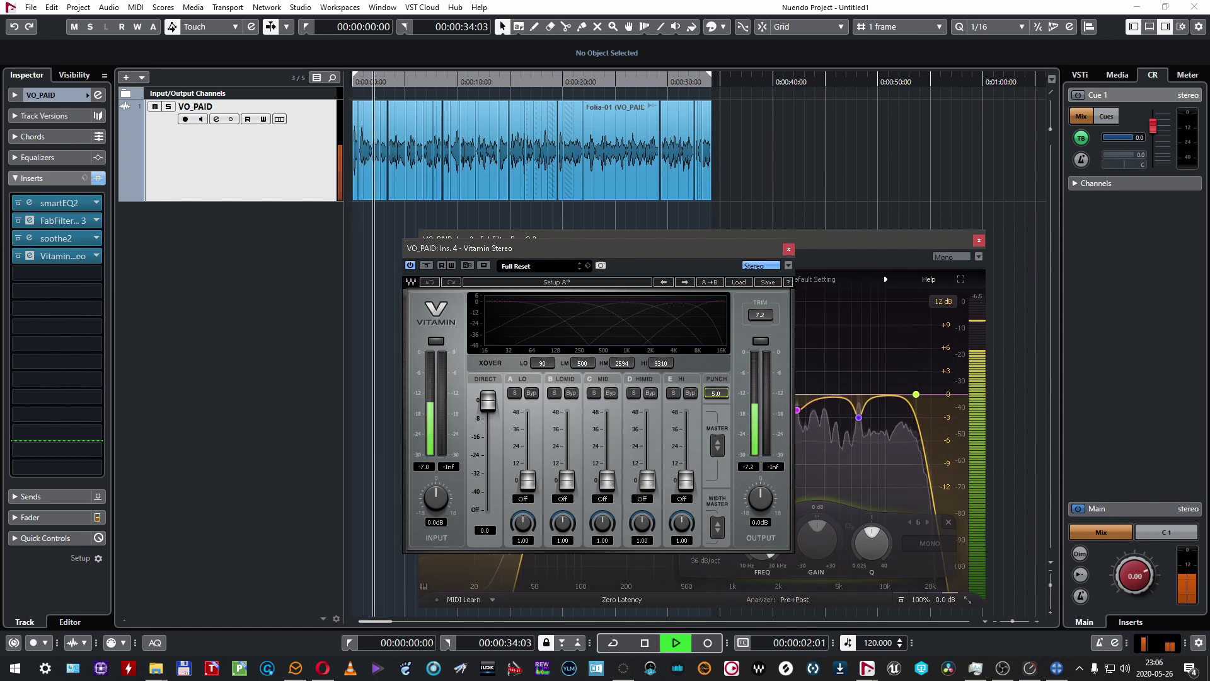
drag(528, 484, 528, 426)
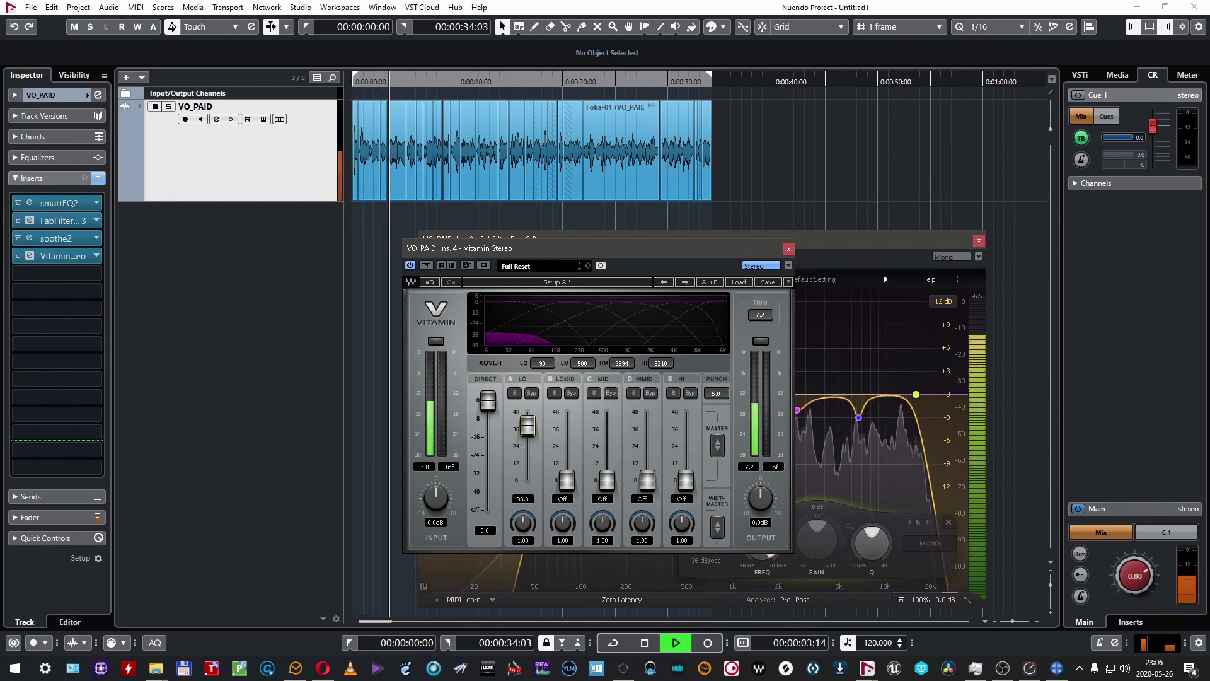
click(545, 364)
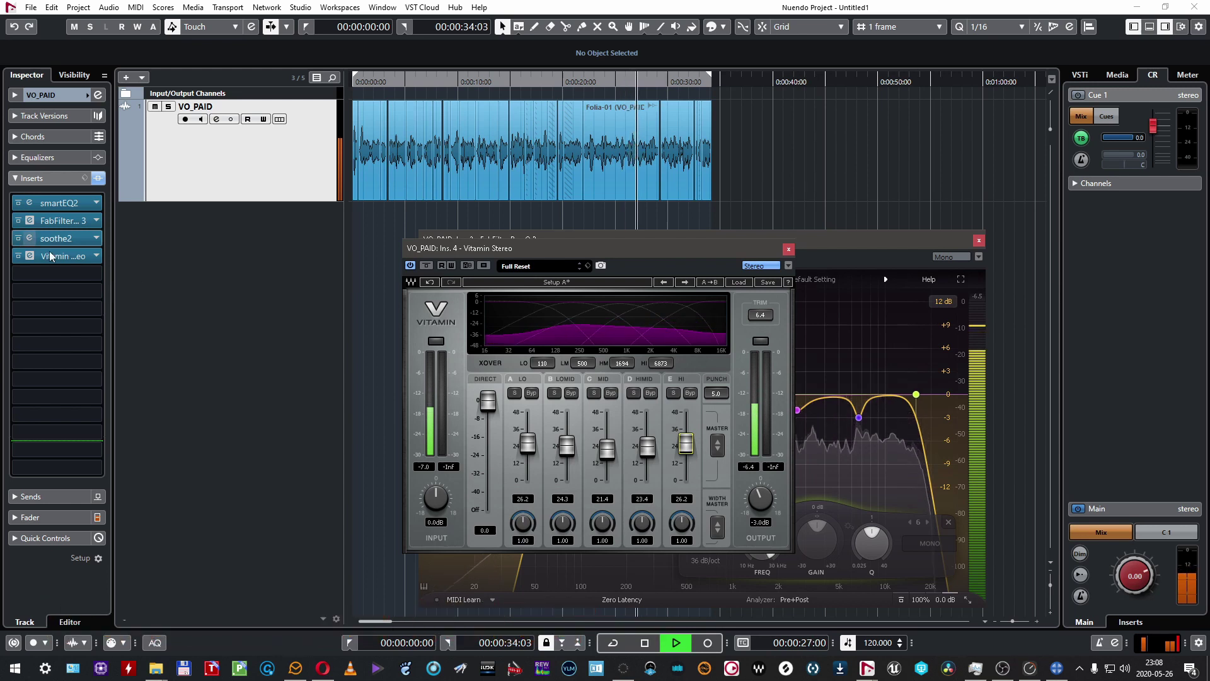
key(space)
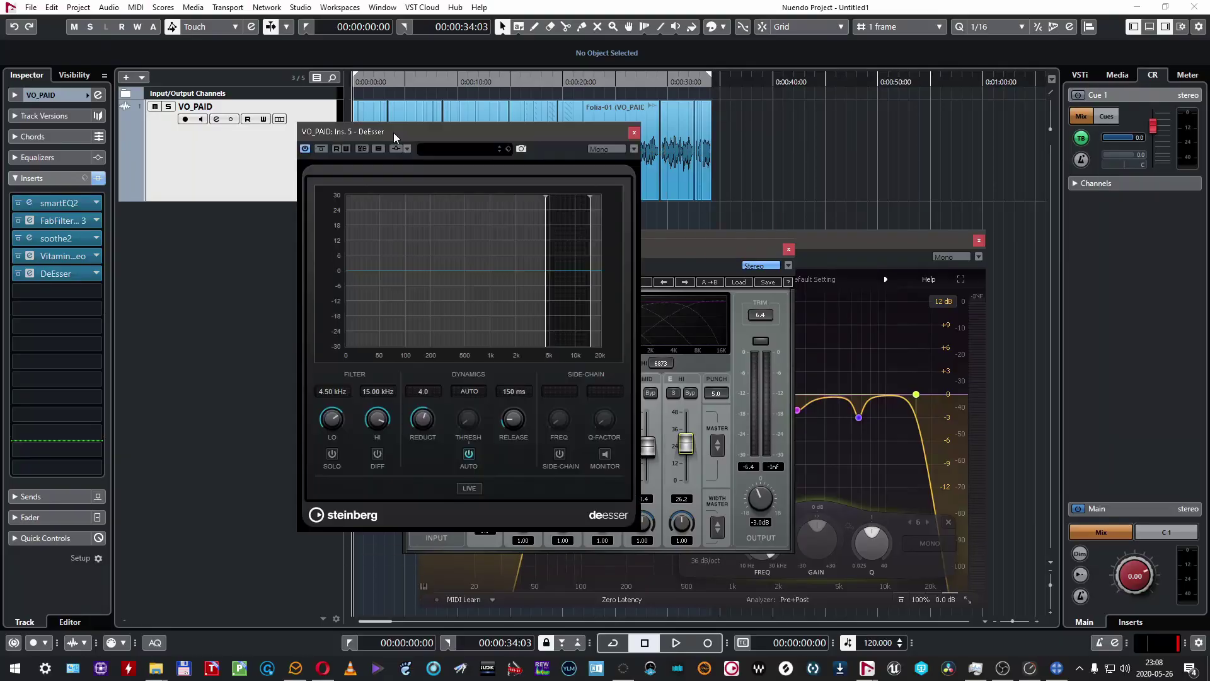
Raise the DeEsser's upper filter limit to about 17.15 kHz, play the track and open the threshold for editing
drag(393, 133, 525, 99)
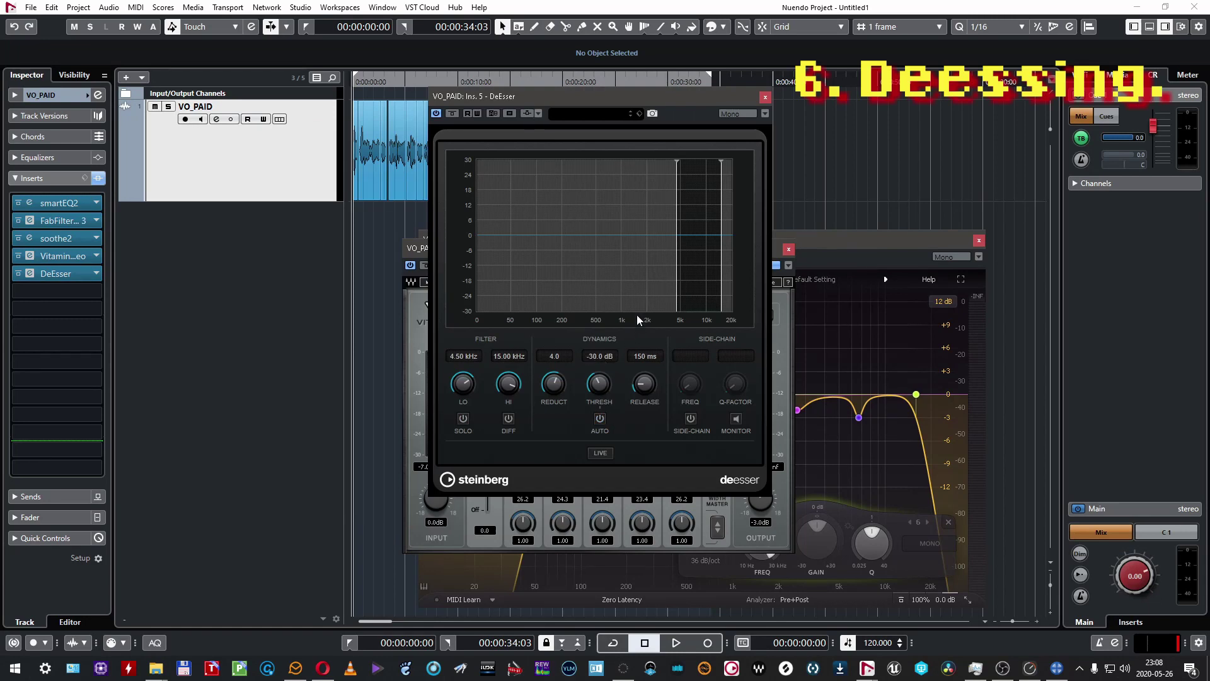
drag(722, 162, 725, 162)
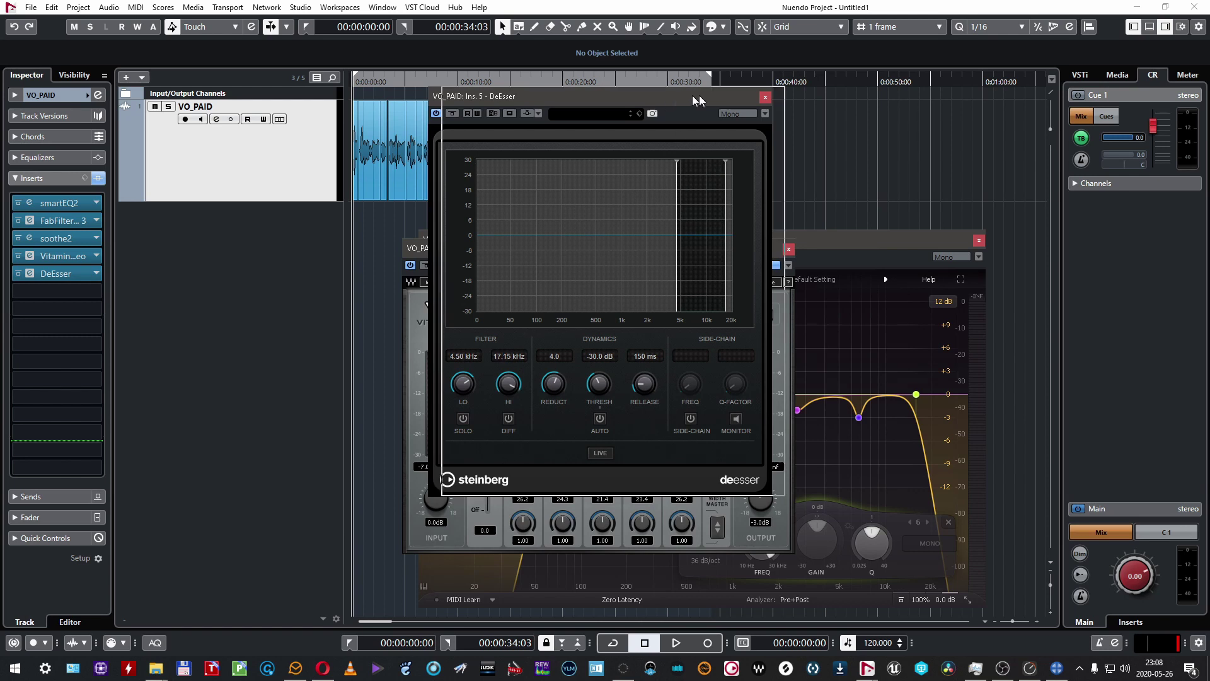
drag(668, 96, 754, 88)
key(space)
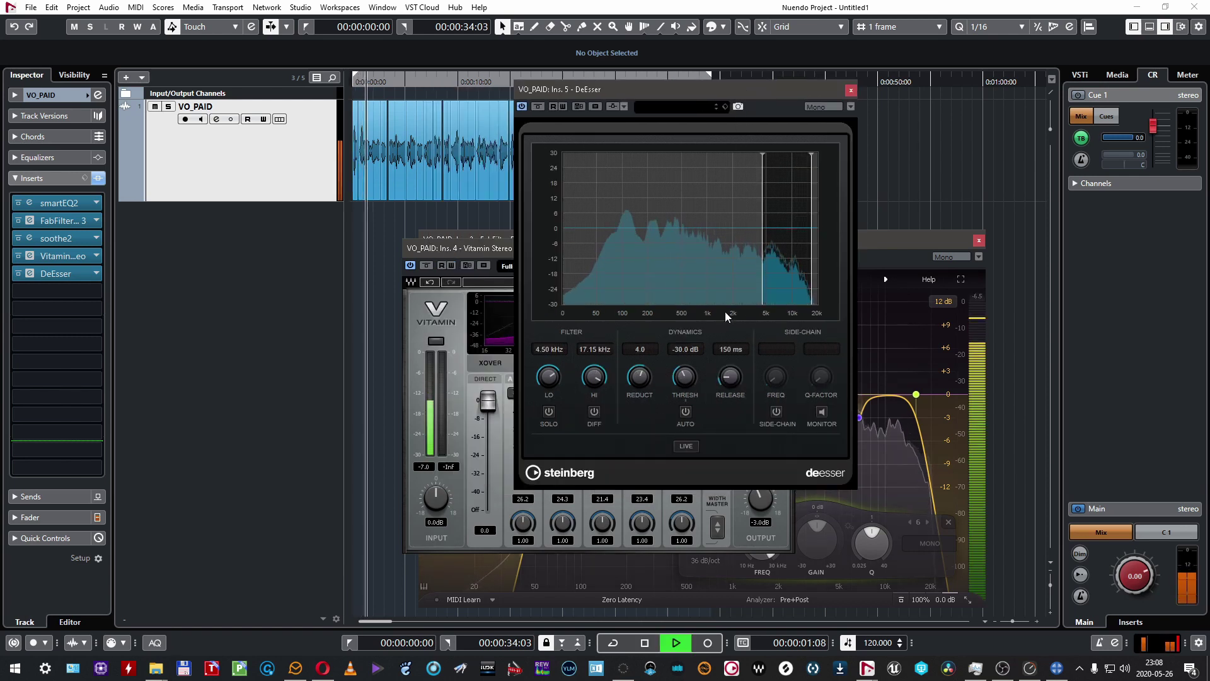
click(687, 349)
text(-)
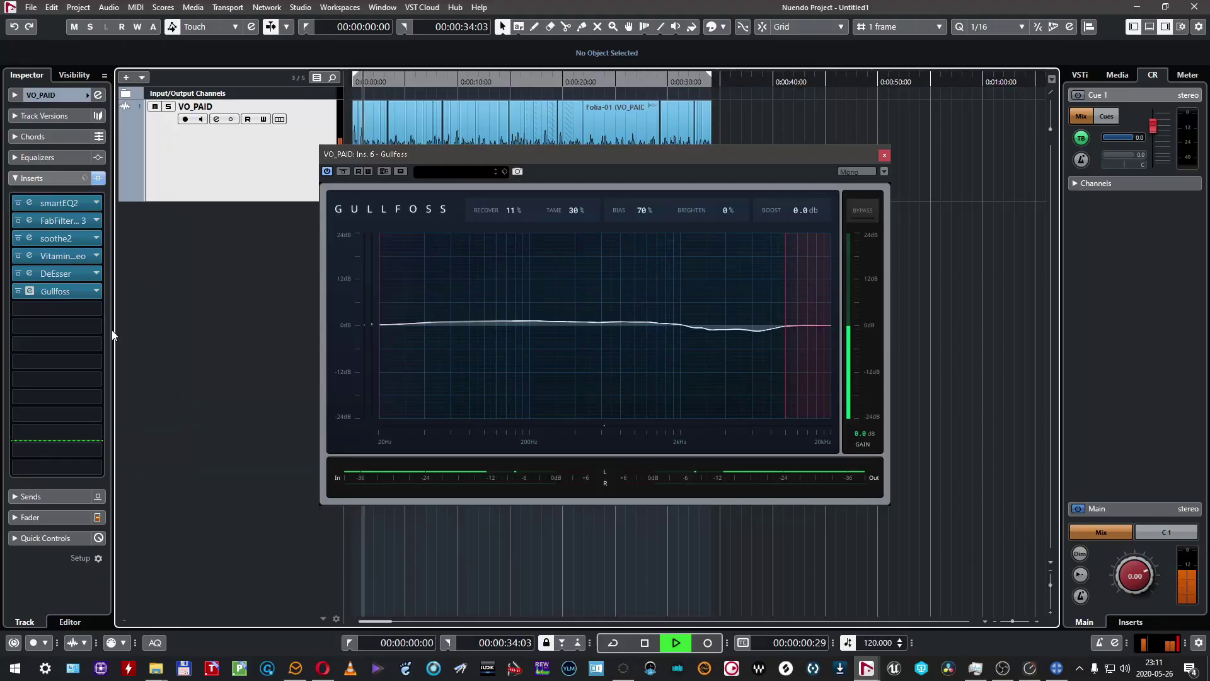
Compare the voice-over with Gullfoss bypassed and engaged, and fine-tune its Tame amount
click(18, 292)
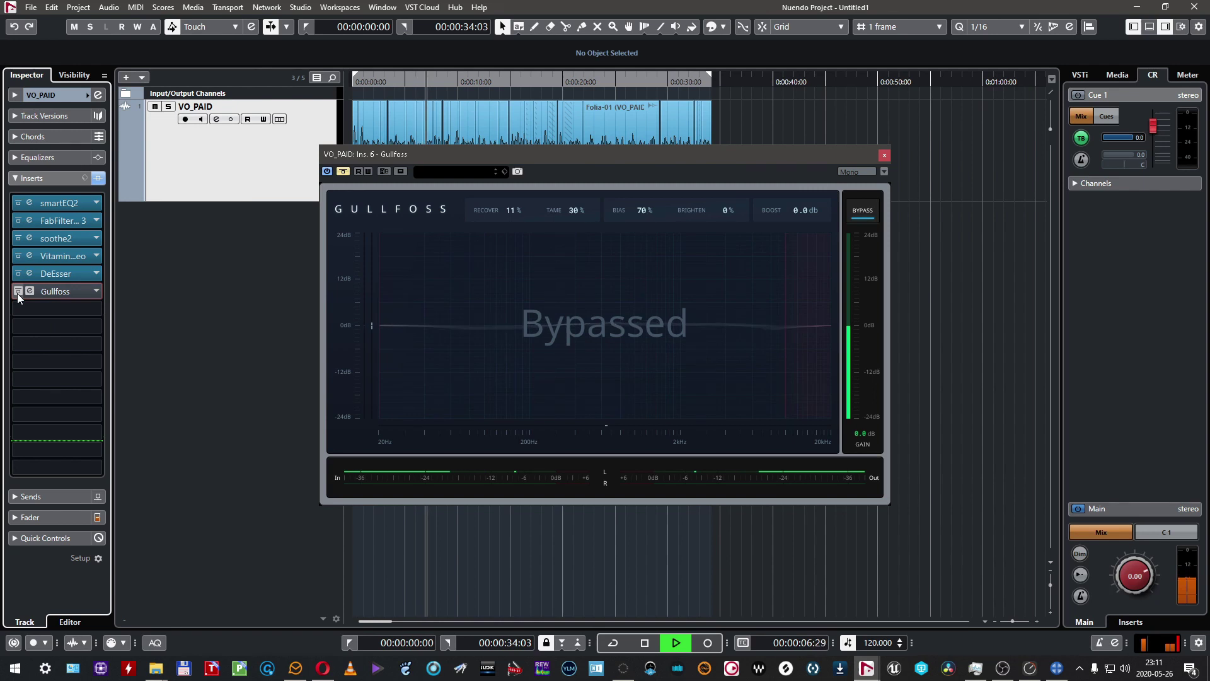
click(17, 292)
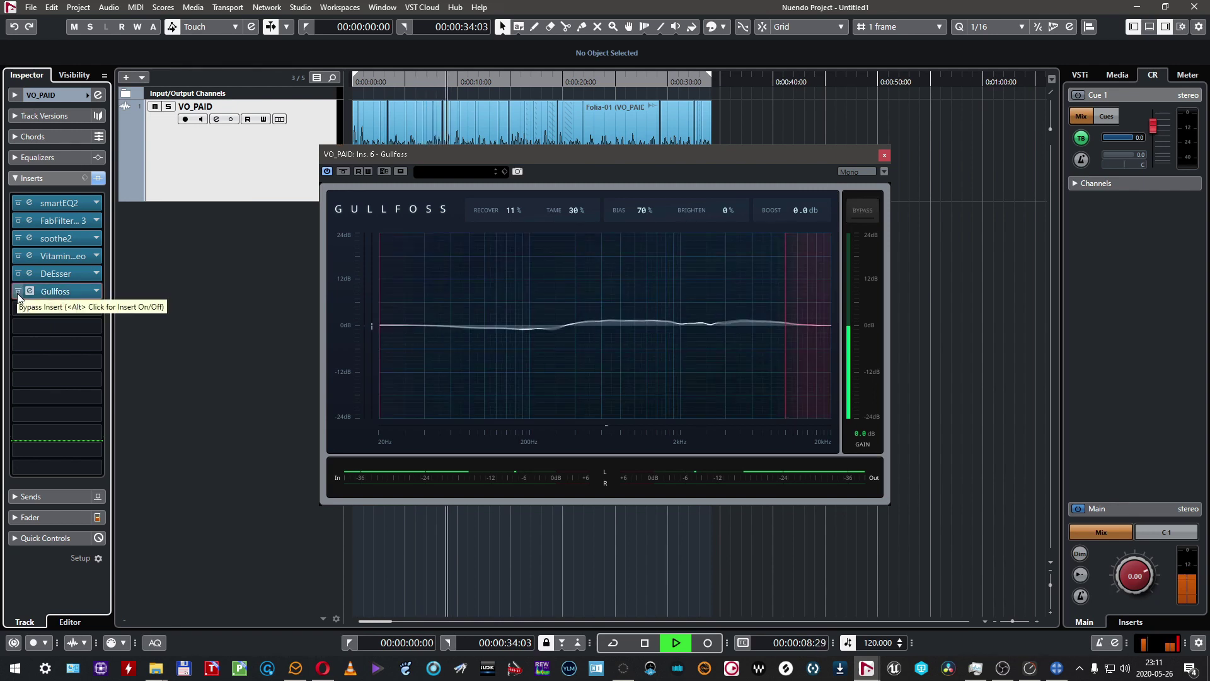
drag(571, 219, 573, 225)
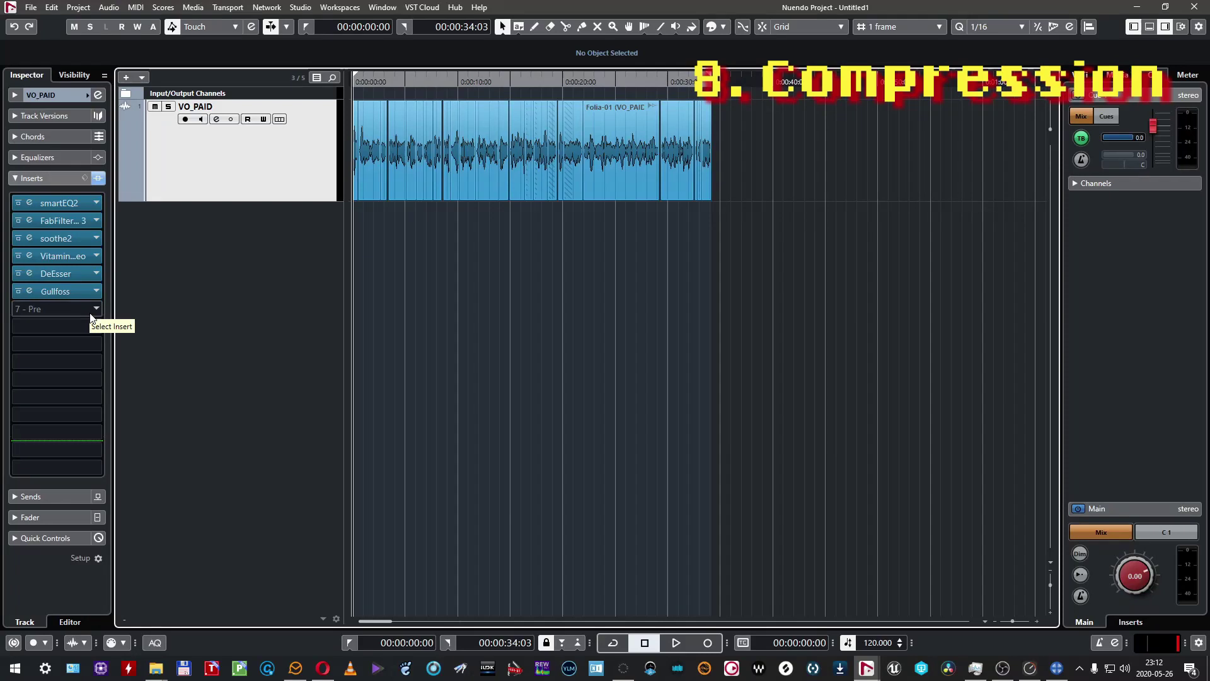
Insert UAD Empirical Labs Distressor in the seventh slot of VO_PAID and adjust its attack and release
click(91, 315)
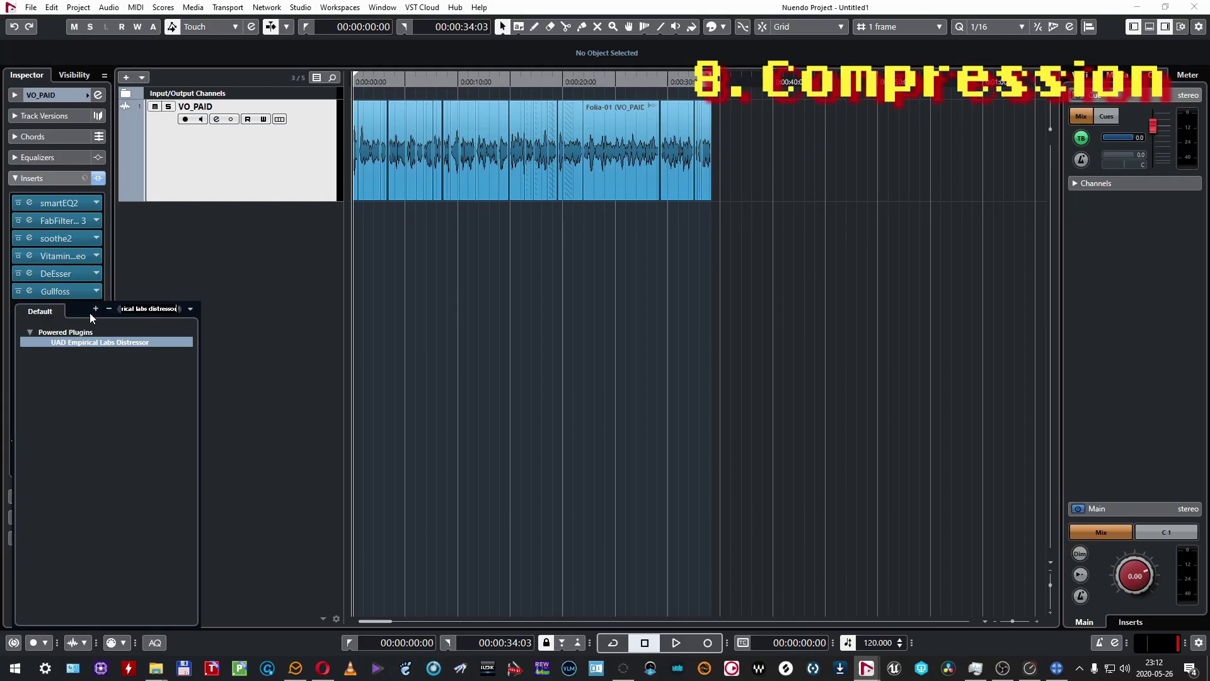
key(Return)
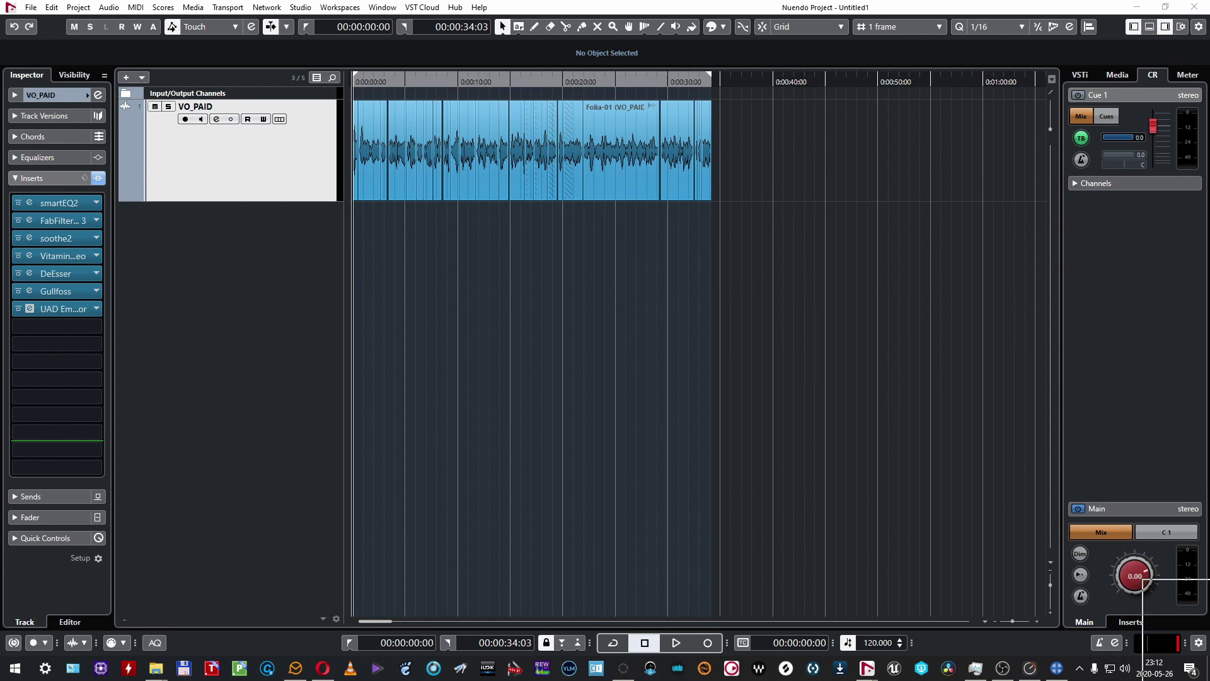
drag(645, 167, 467, 167)
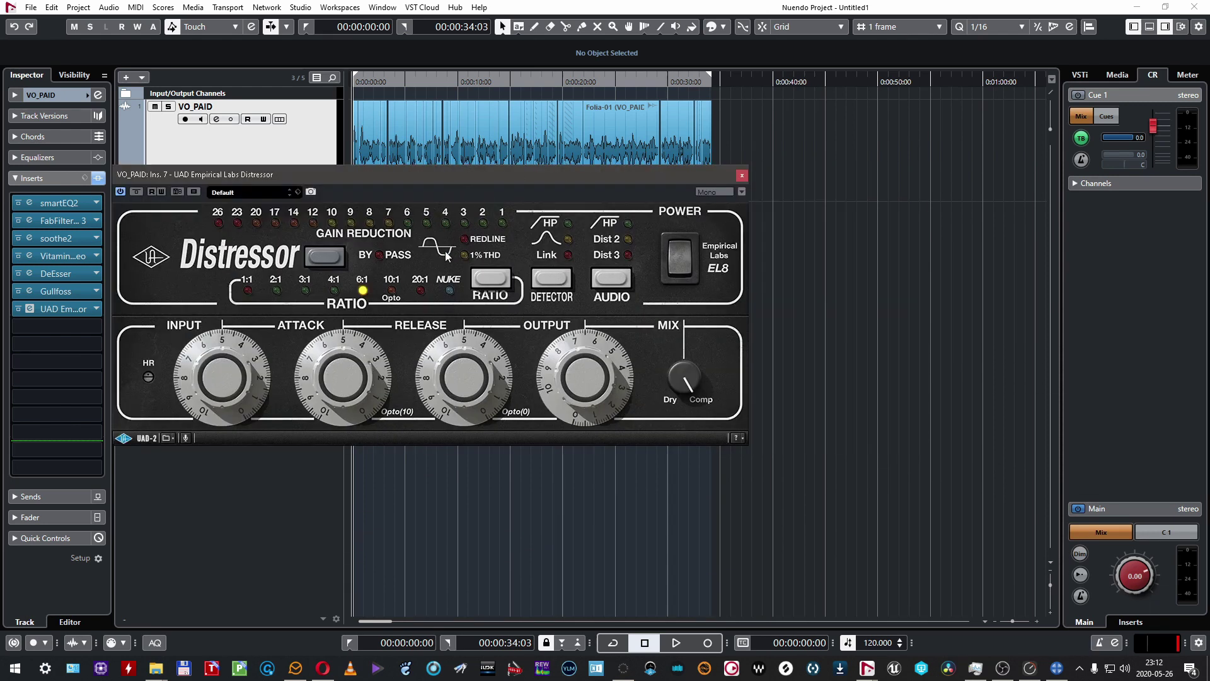
drag(375, 354, 364, 383)
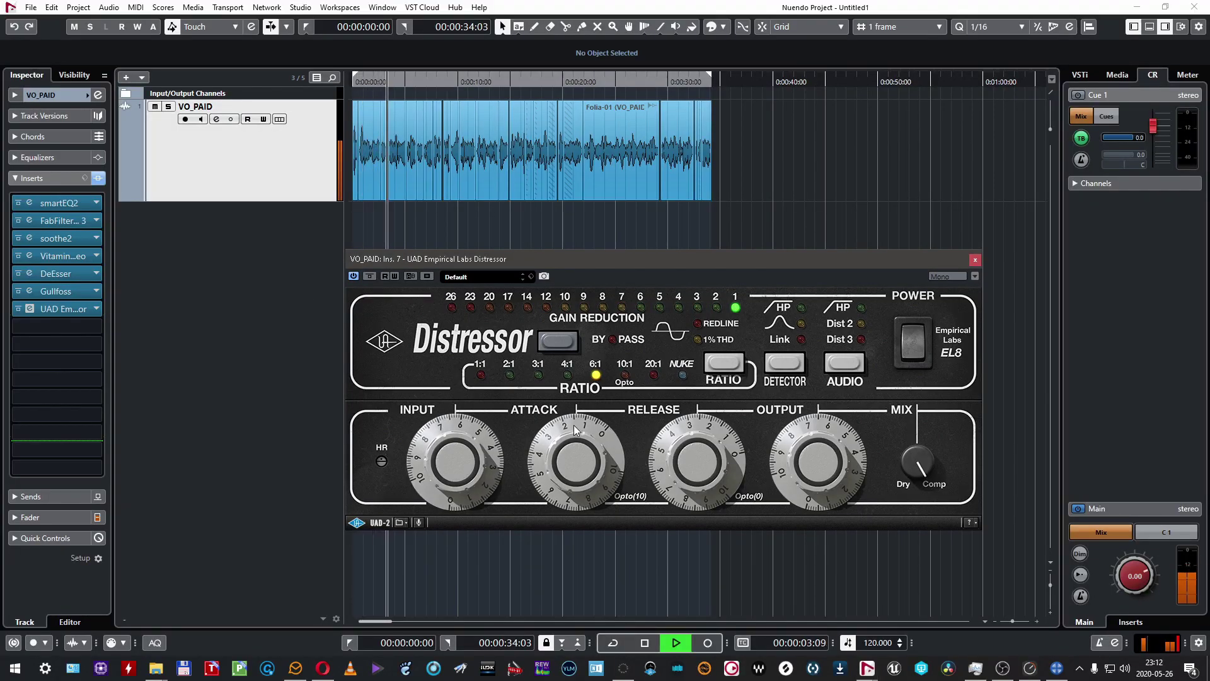
drag(685, 425, 680, 432)
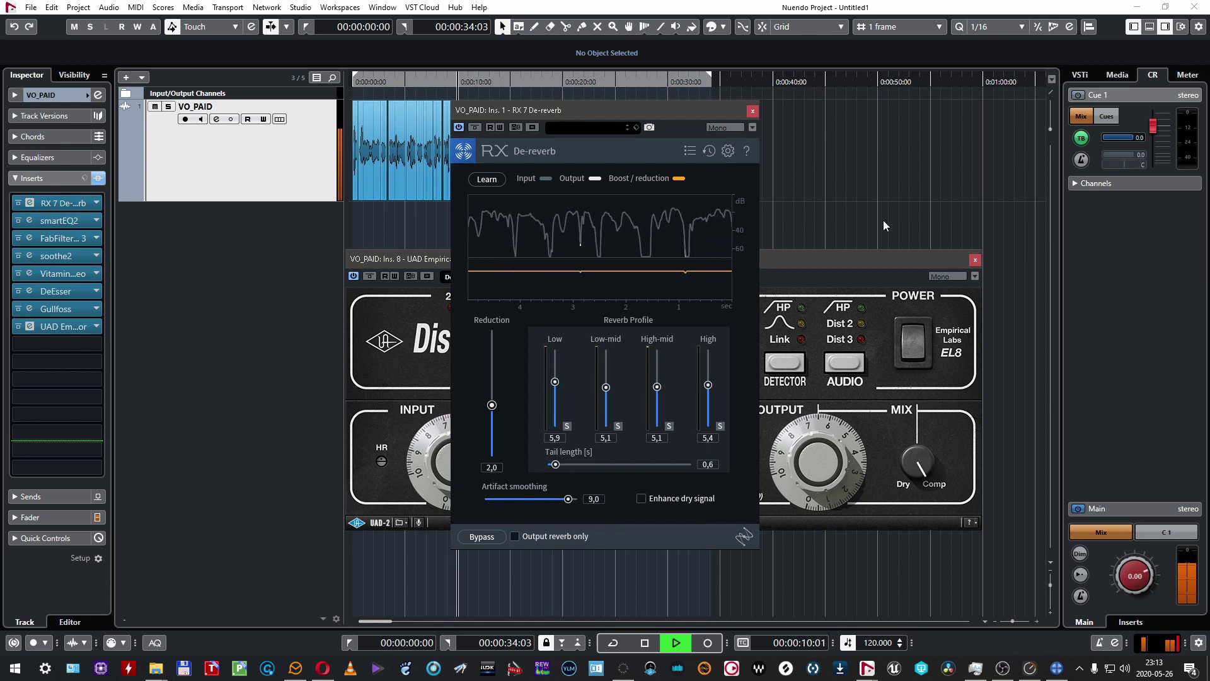
Insert FabFilter Pro-L 2 in the ninth slot of VO_PAID, arrange the plug-in windows for viewing and close the limiter's window
drag(720, 112, 952, 109)
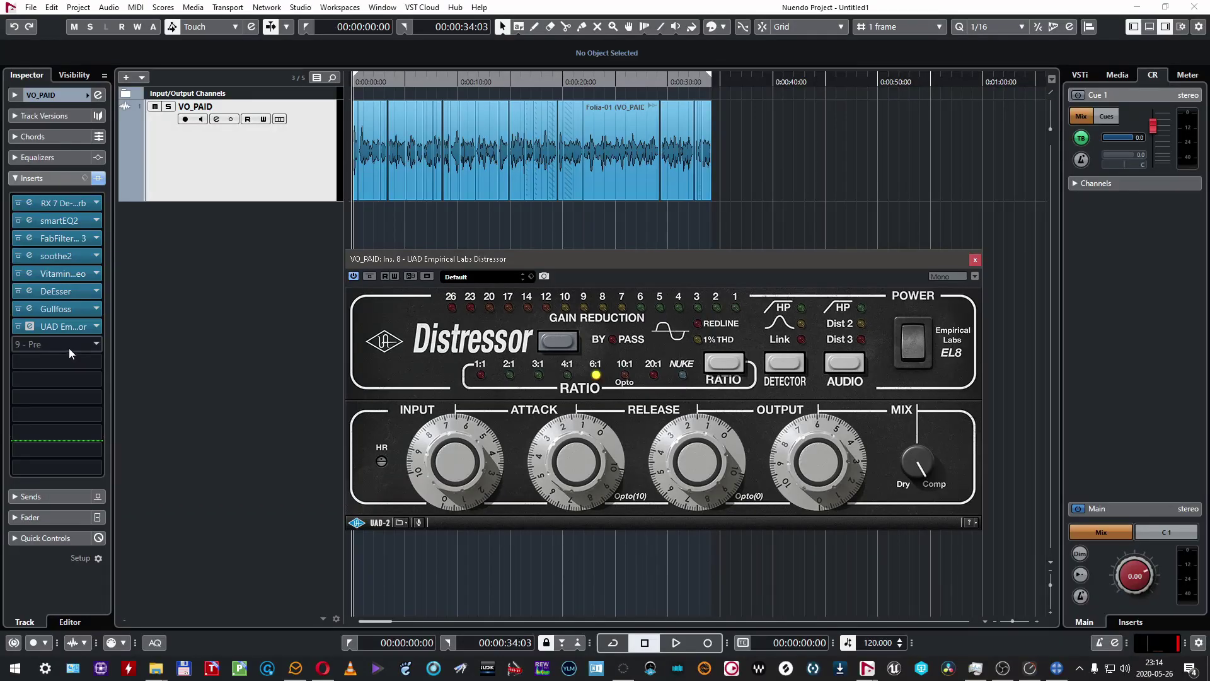
click(70, 348)
key(Return)
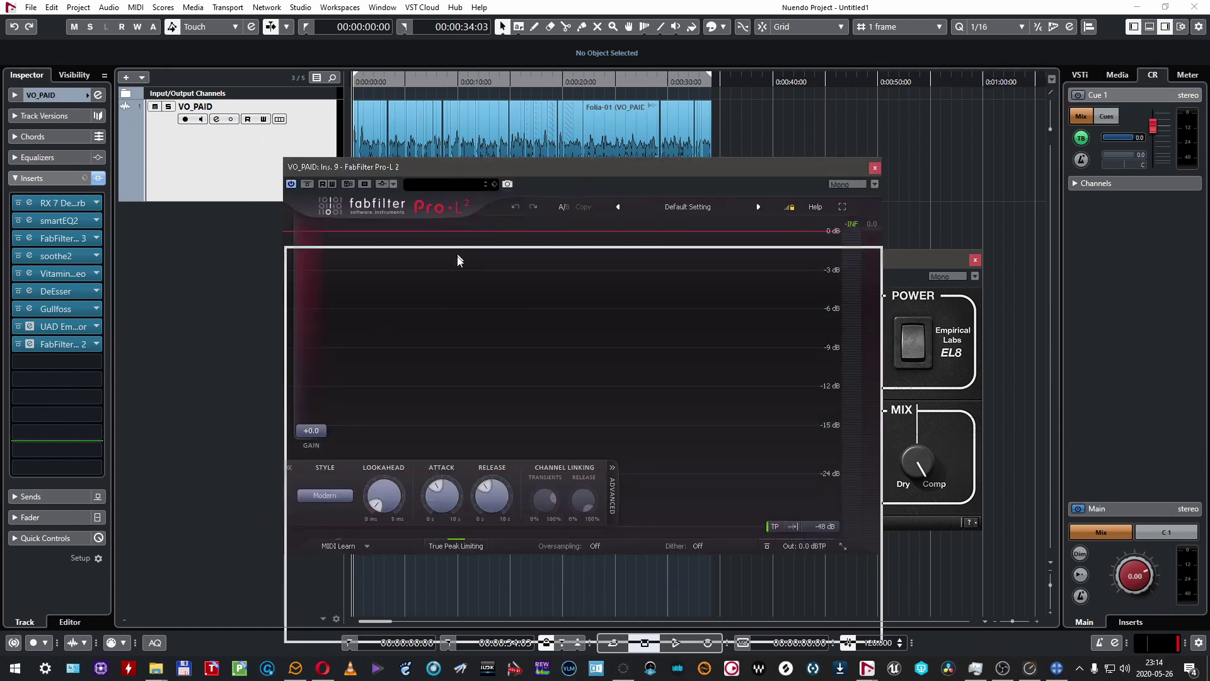
drag(929, 263, 595, 29)
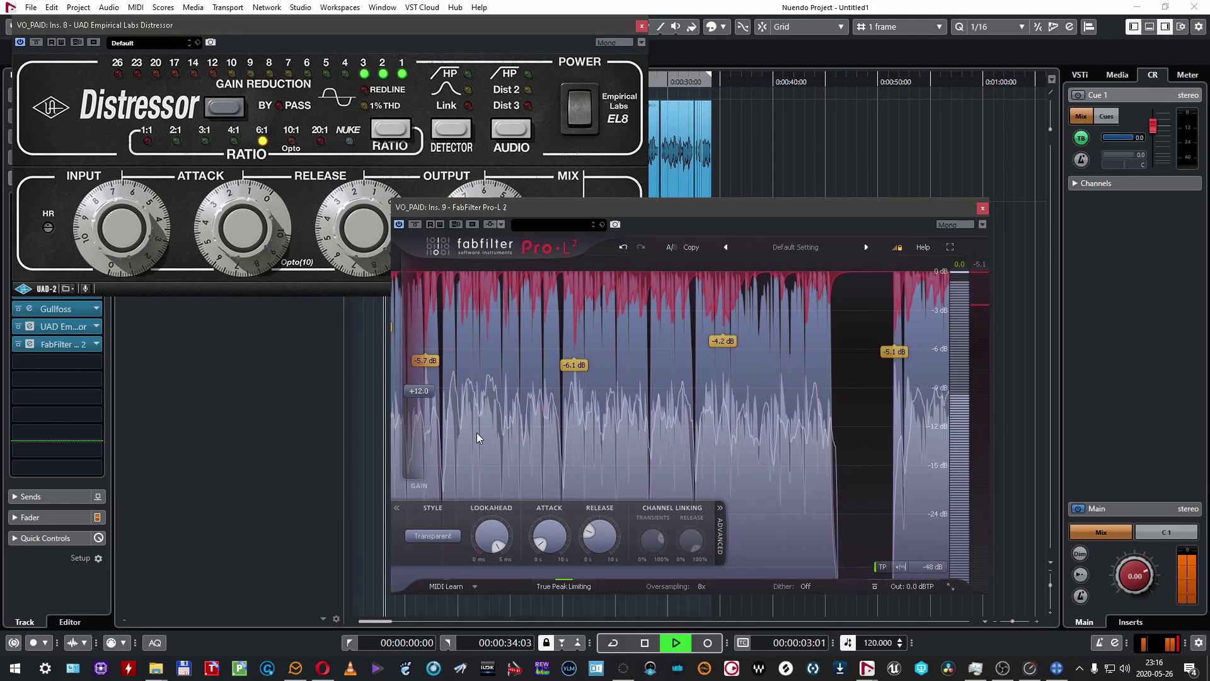
click(983, 209)
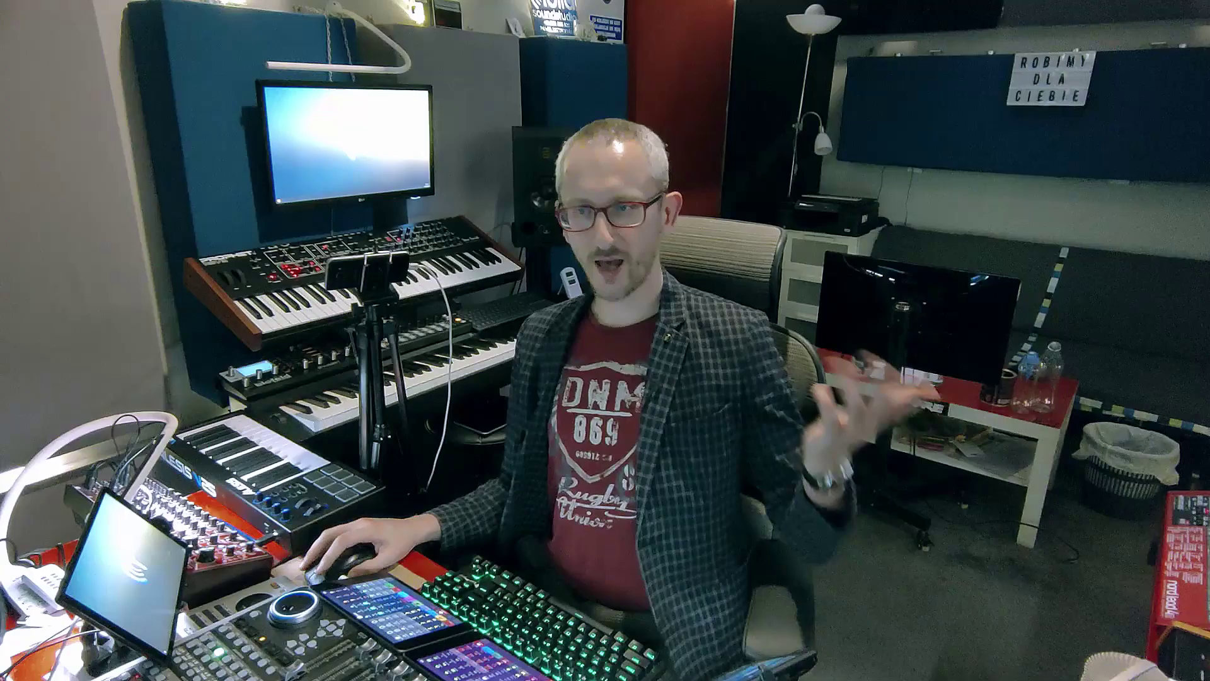